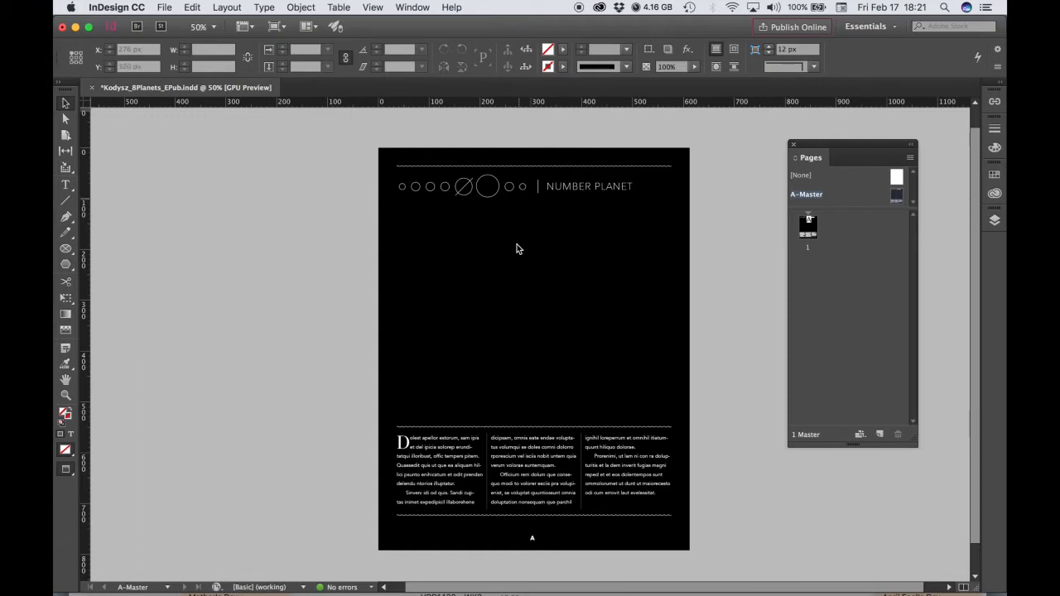
# - Switch the document's screen mode from Preview to Normal
pyautogui.click(410, 7)
pyautogui.moveTo(373, 6)
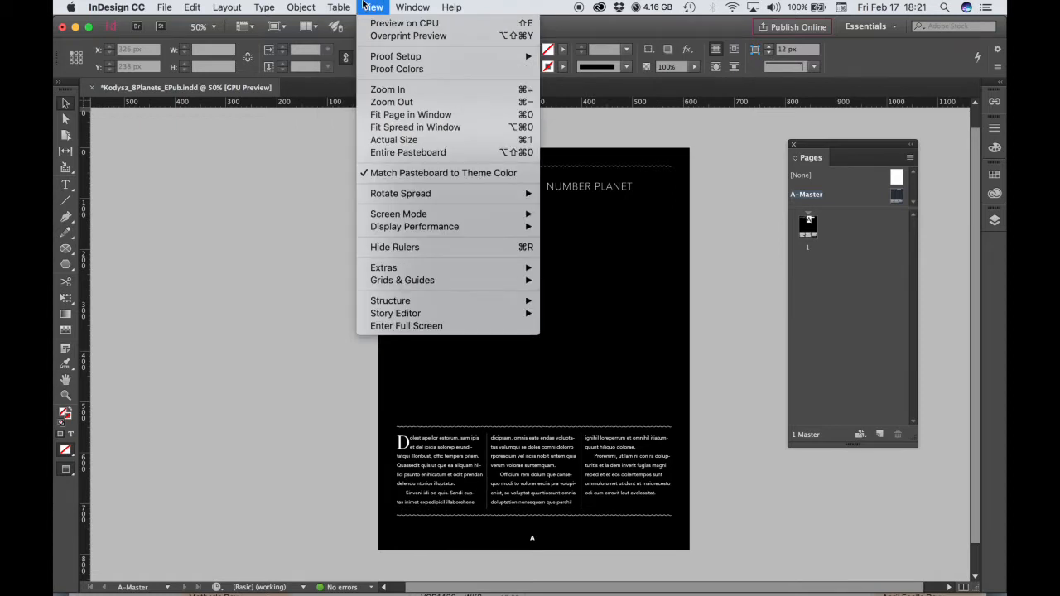
pyautogui.moveTo(393, 217)
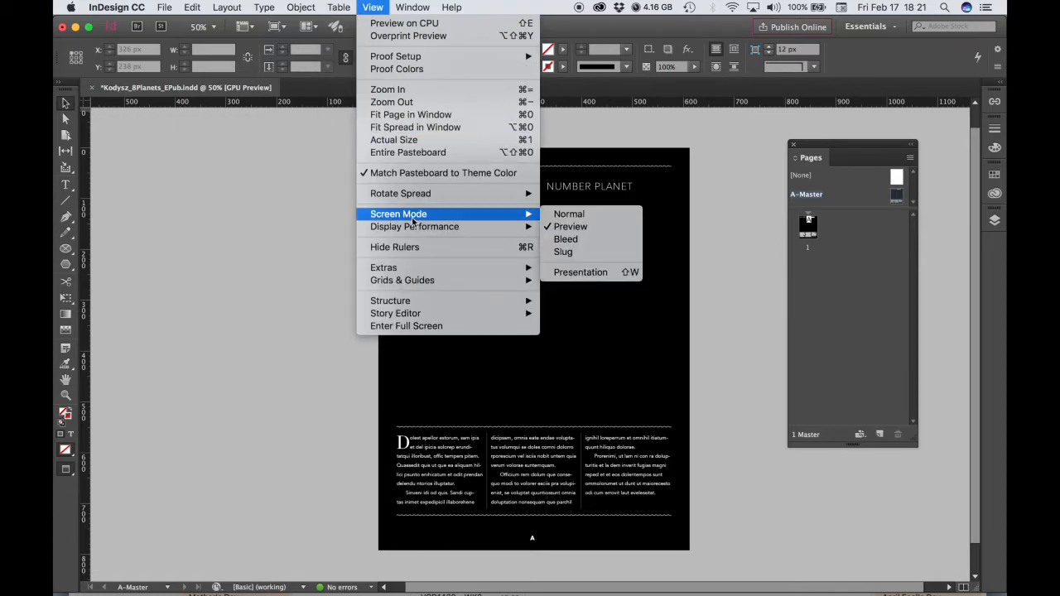
pyautogui.click(568, 214)
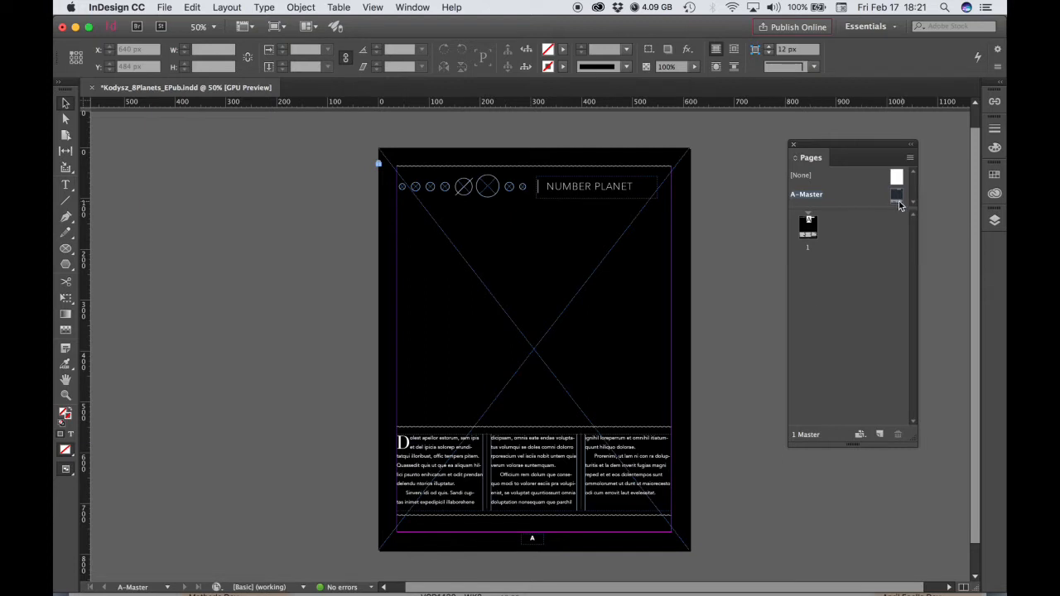
# - Add seven pages based on A-Master after page 1 to make an eight-page document
pyautogui.moveTo(895, 194); pyautogui.dragTo(810, 264)
pyautogui.moveTo(810, 264); pyautogui.dragTo(810, 265)
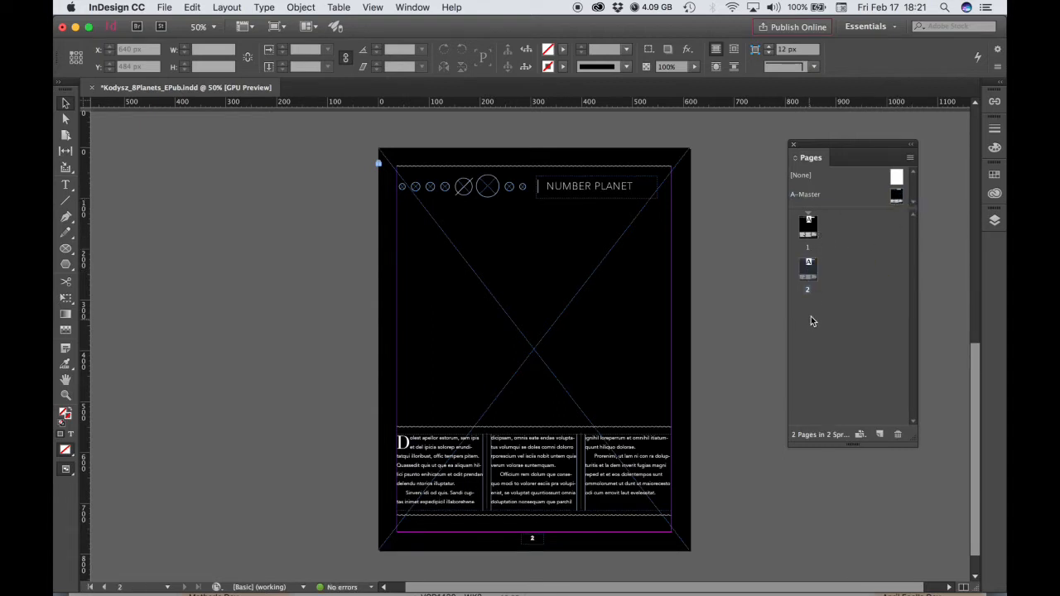
pyautogui.moveTo(897, 197); pyautogui.dragTo(811, 310)
pyautogui.moveTo(897, 199); pyautogui.dragTo(812, 356)
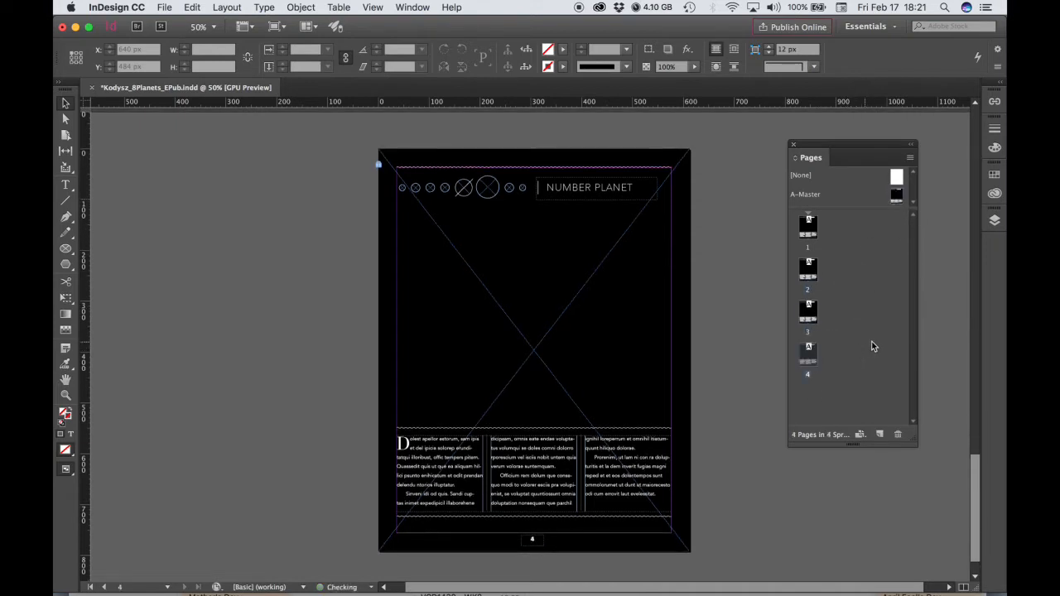
pyautogui.moveTo(897, 202); pyautogui.dragTo(813, 393)
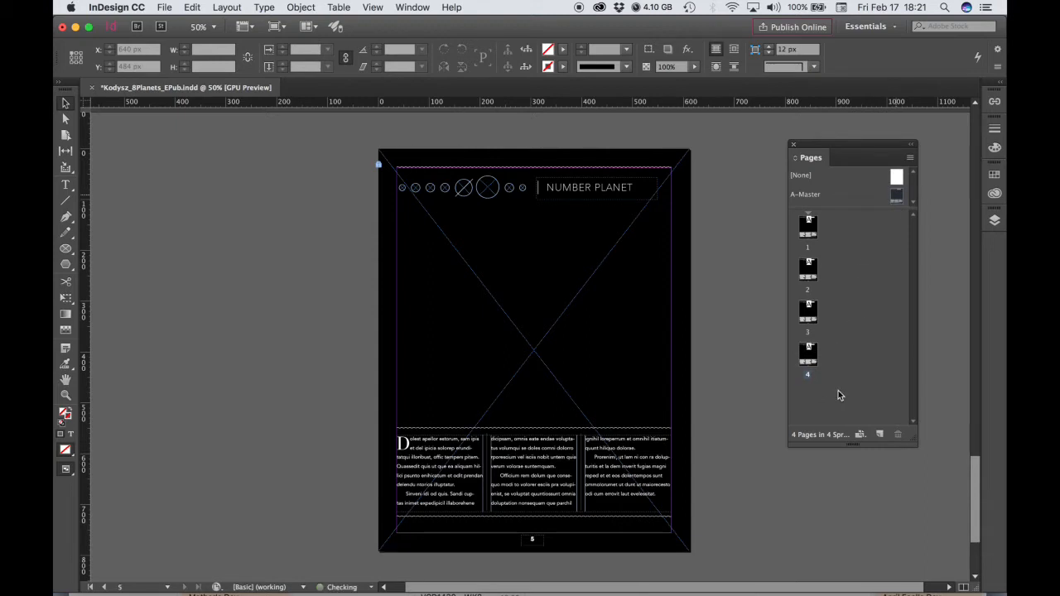
pyautogui.moveTo(897, 195); pyautogui.dragTo(820, 422)
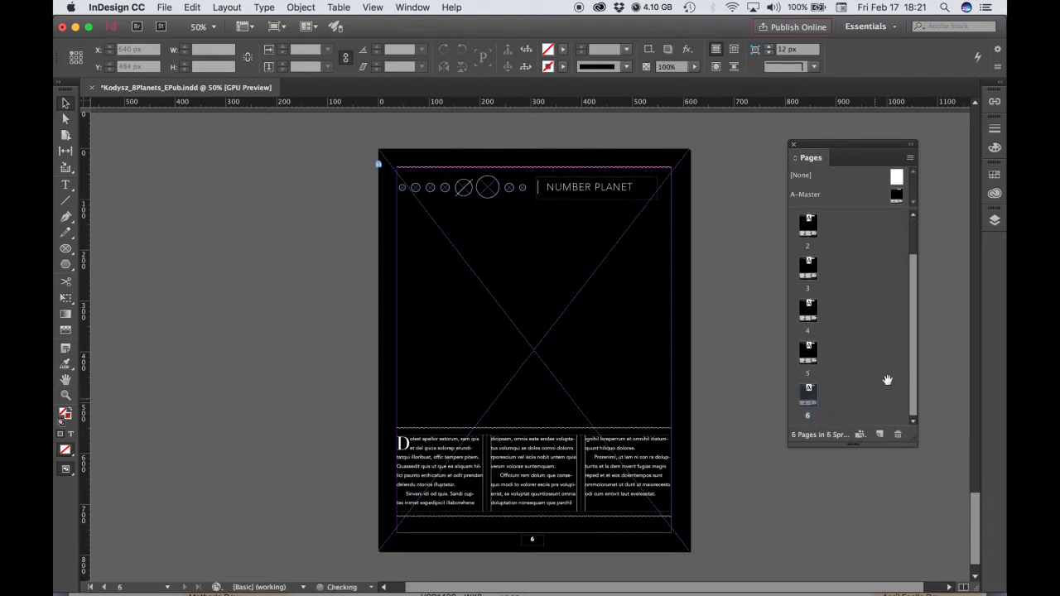
pyautogui.moveTo(897, 197); pyautogui.dragTo(815, 422)
pyautogui.moveTo(898, 198); pyautogui.dragTo(812, 424)
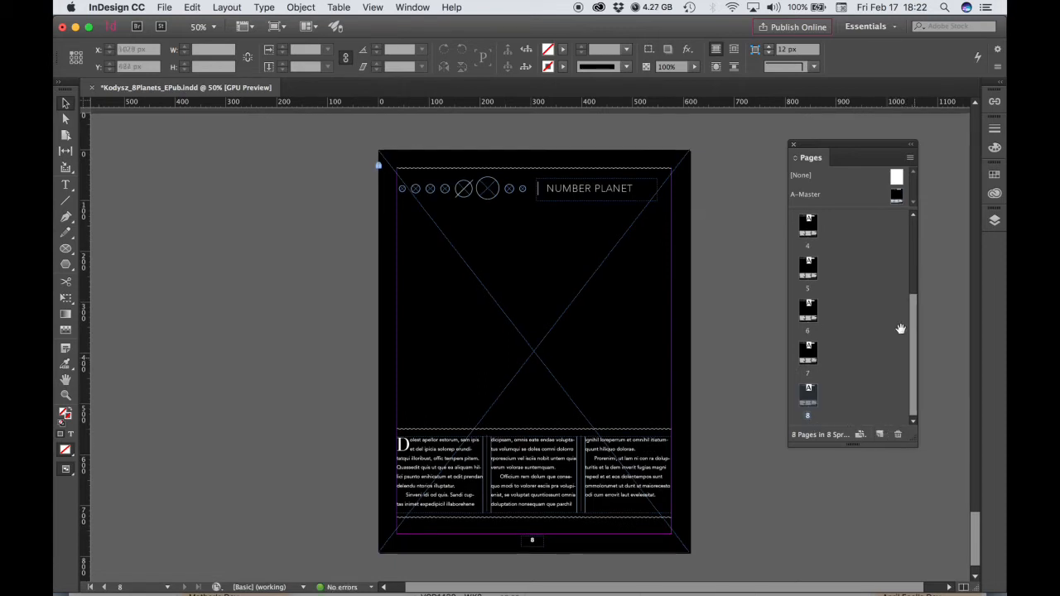
# - Navigate through document pages 1, 2 and 8 to view their layouts
pyautogui.scroll(5, 915, 310)
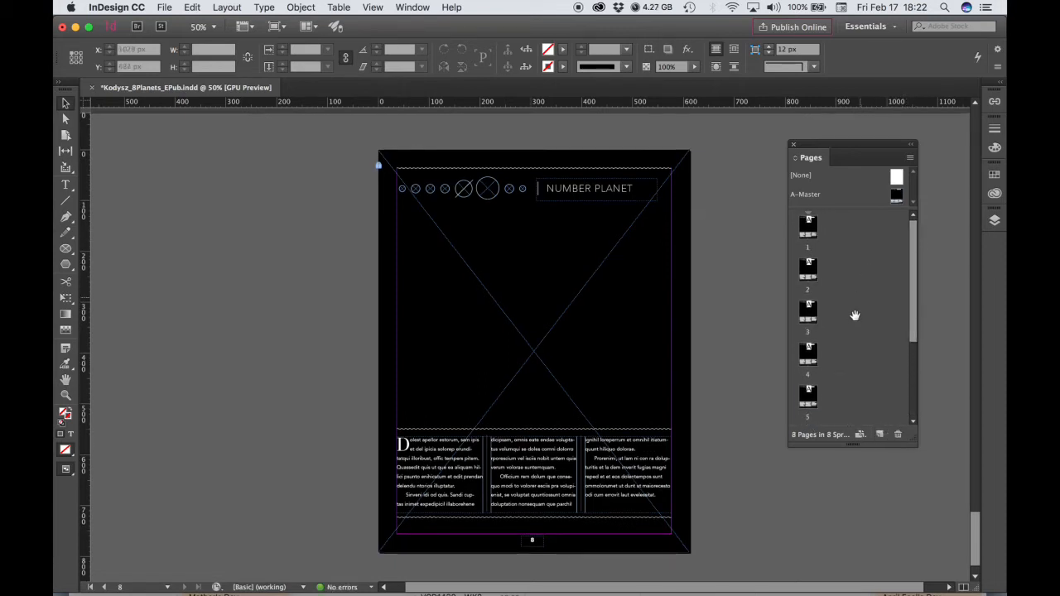
pyautogui.click(809, 234)
pyautogui.doubleClick(809, 234)
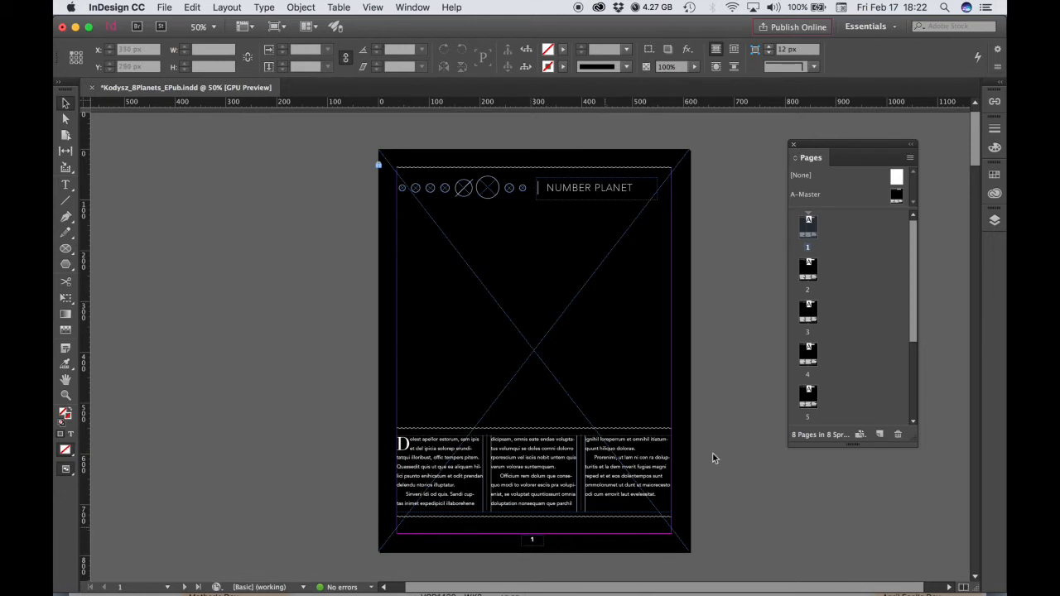
pyautogui.click(813, 277)
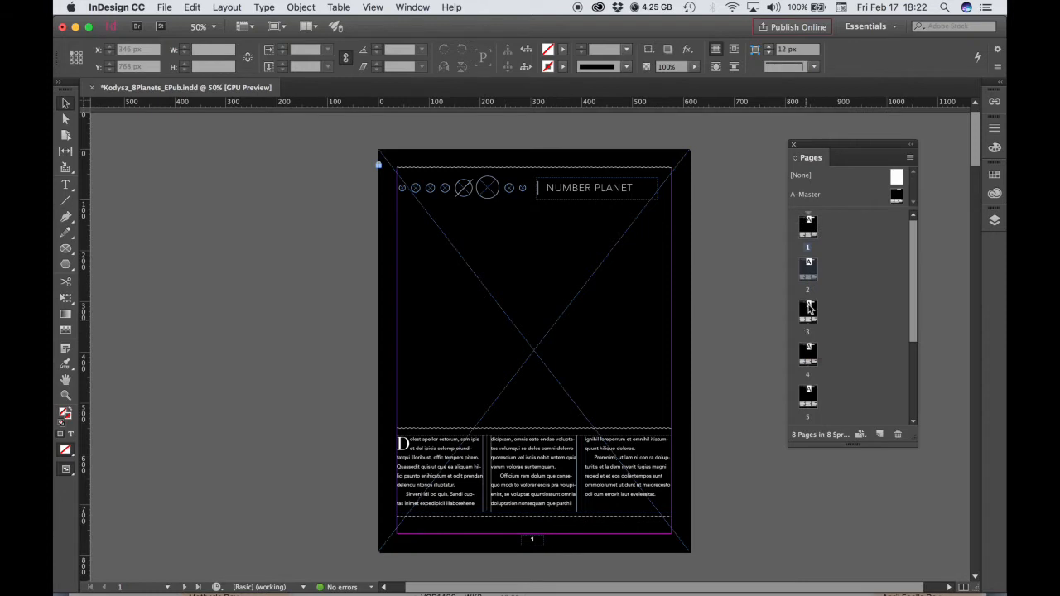
pyautogui.doubleClick(809, 273)
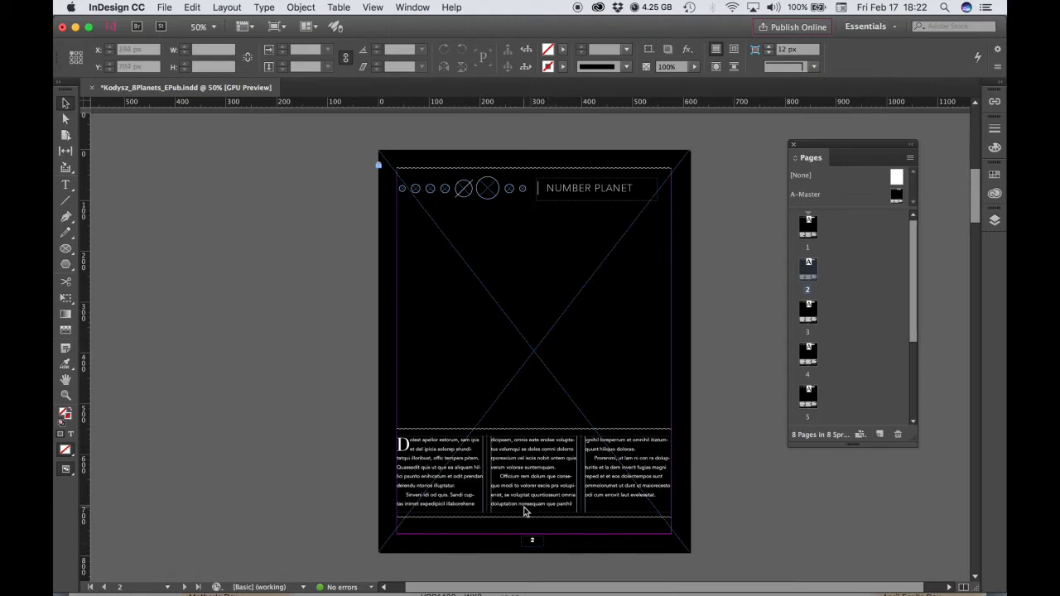
pyautogui.click(166, 588)
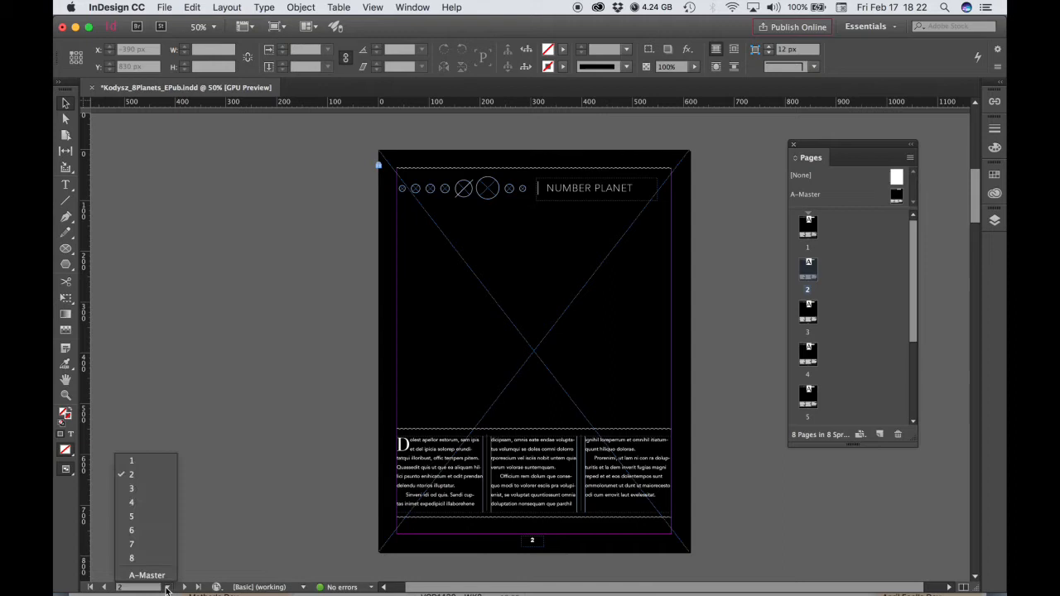
pyautogui.click(133, 559)
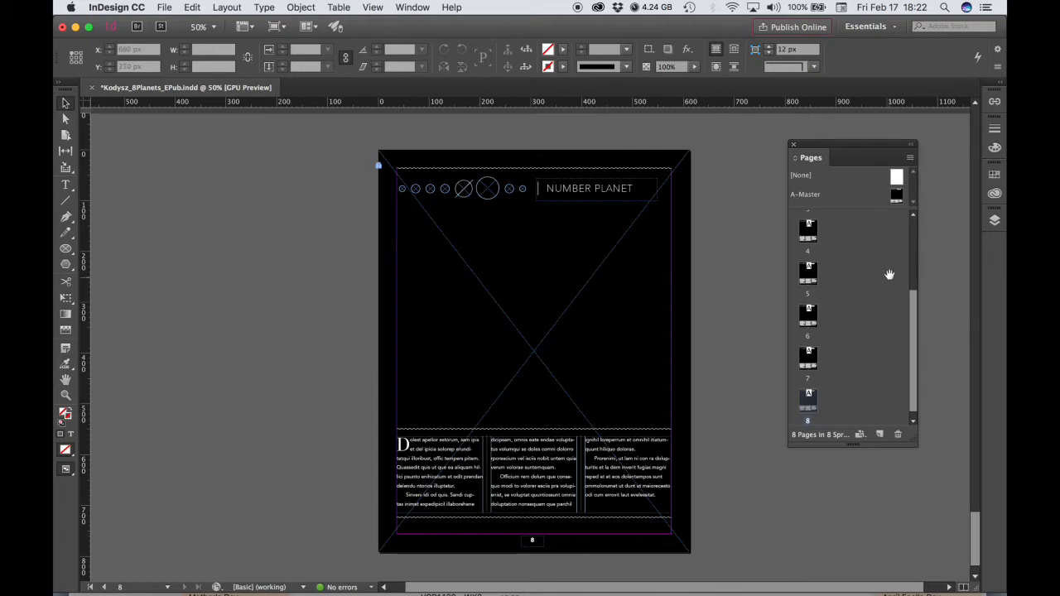
pyautogui.scroll(5, 911, 313)
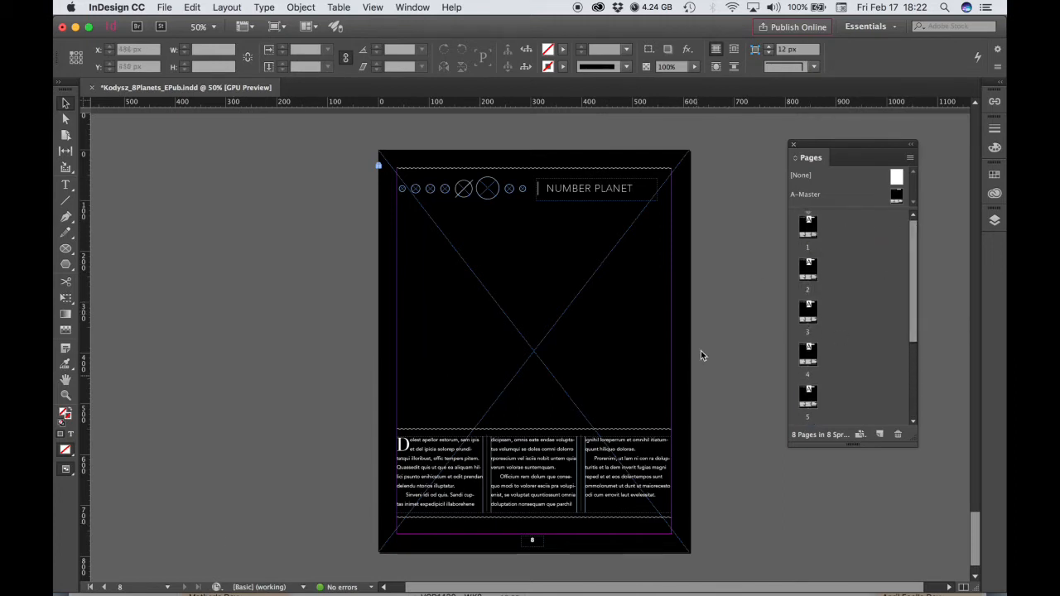
# - Go to page 1 and override all of its master page items to make the heading editable
pyautogui.doubleClick(808, 226)
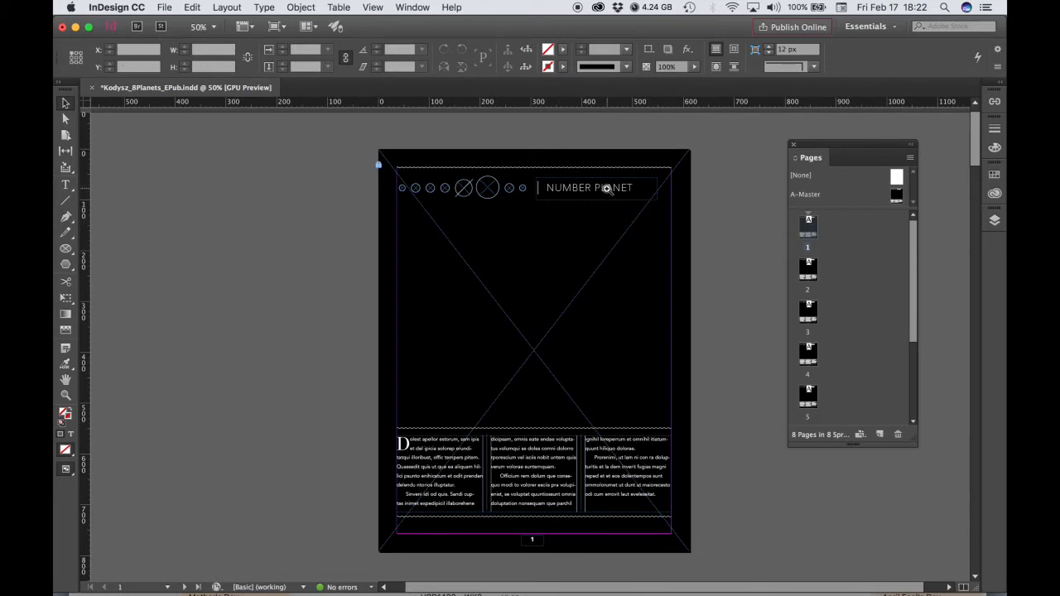
pyautogui.keyDown('super'); pyautogui.click(607, 189); pyautogui.keyUp('super')
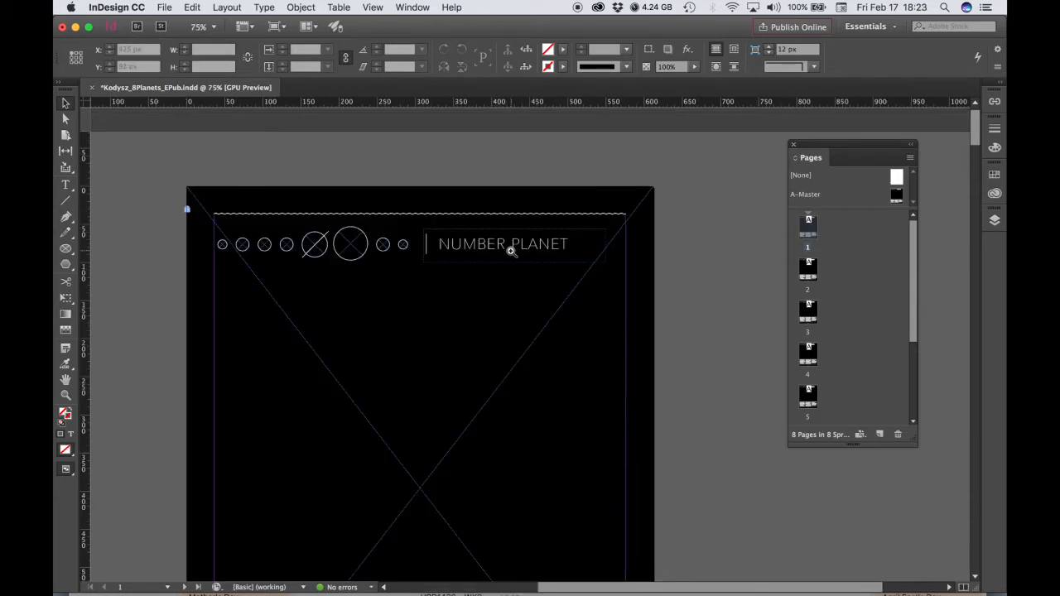
pyautogui.keyDown('super'); pyautogui.click(512, 251); pyautogui.keyUp('super')
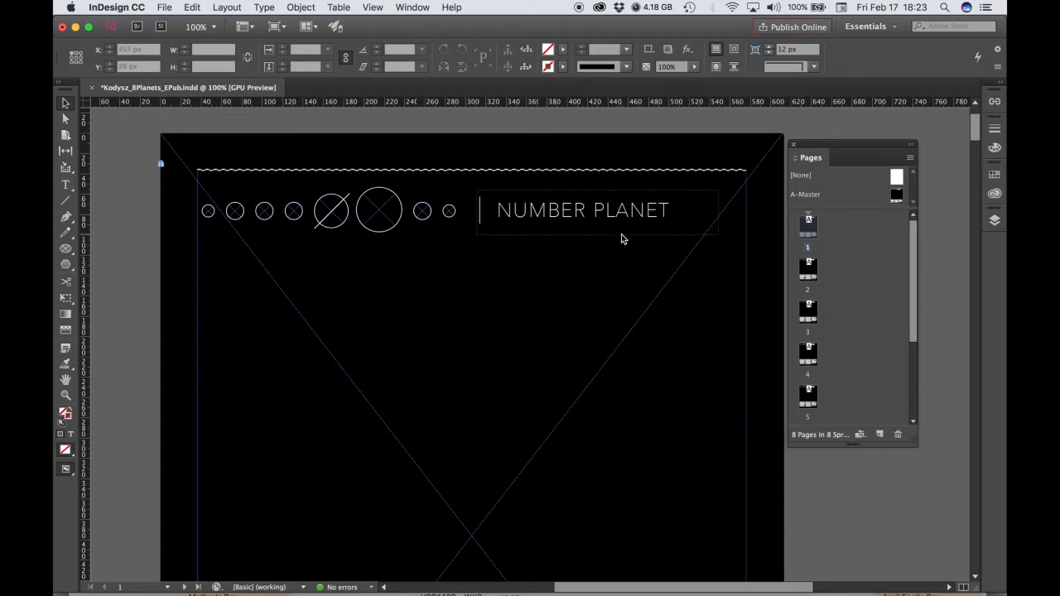
pyautogui.click(66, 185)
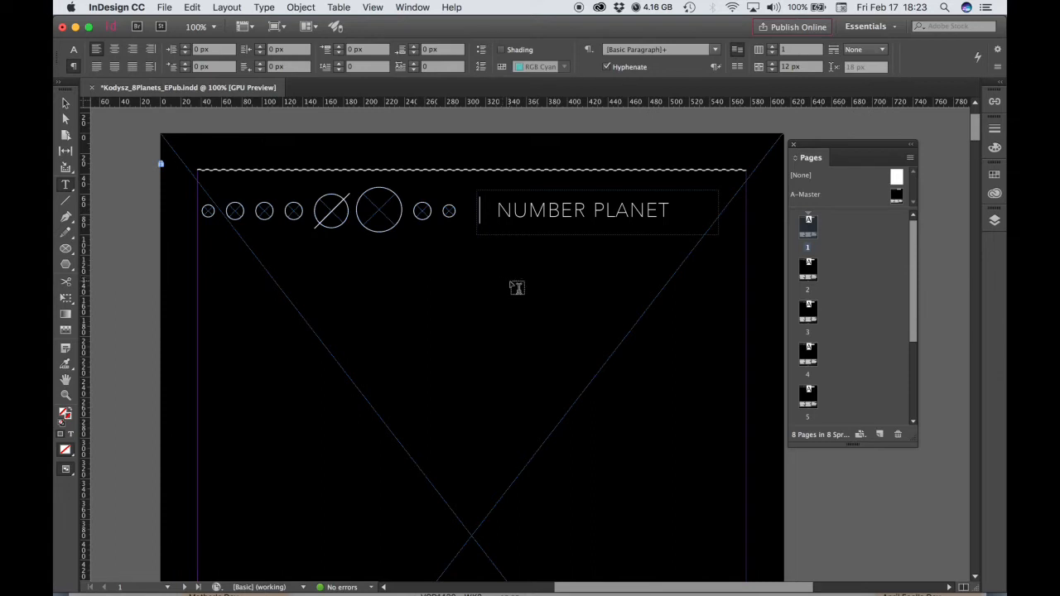
pyautogui.click(564, 210)
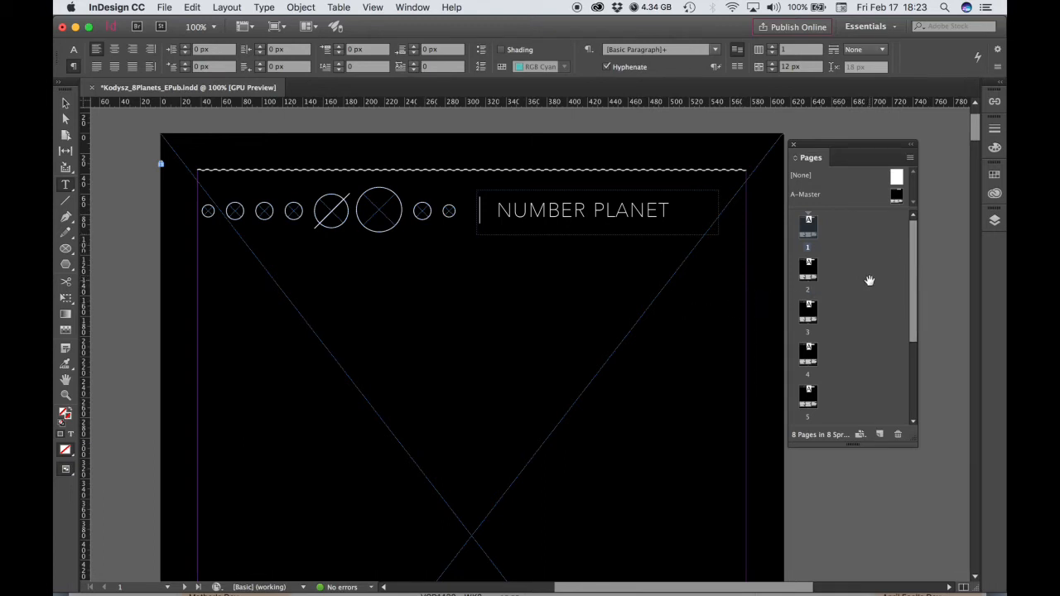
pyautogui.rightClick(811, 228)
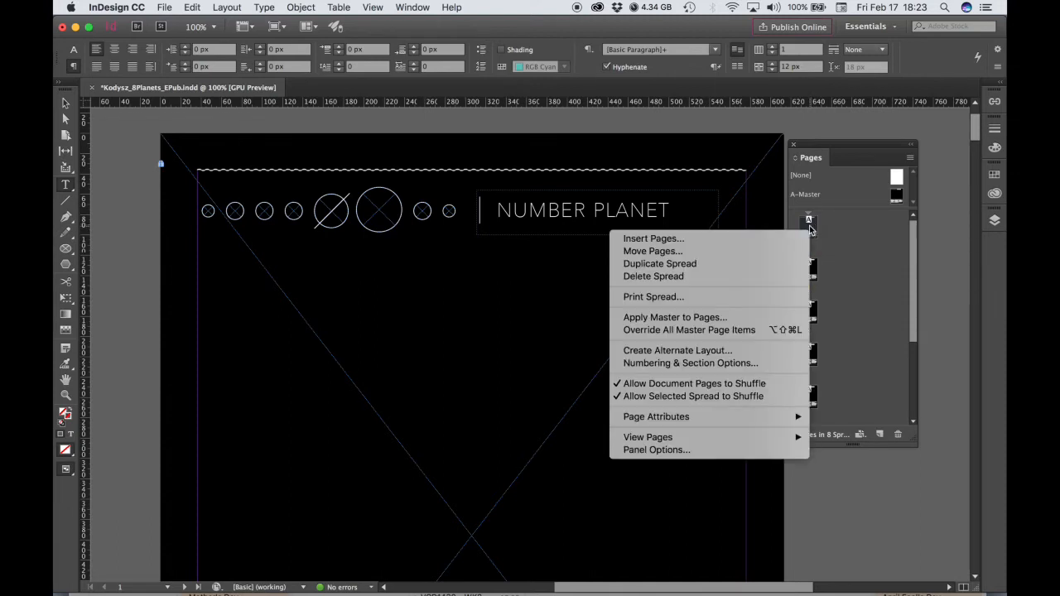
pyautogui.click(735, 331)
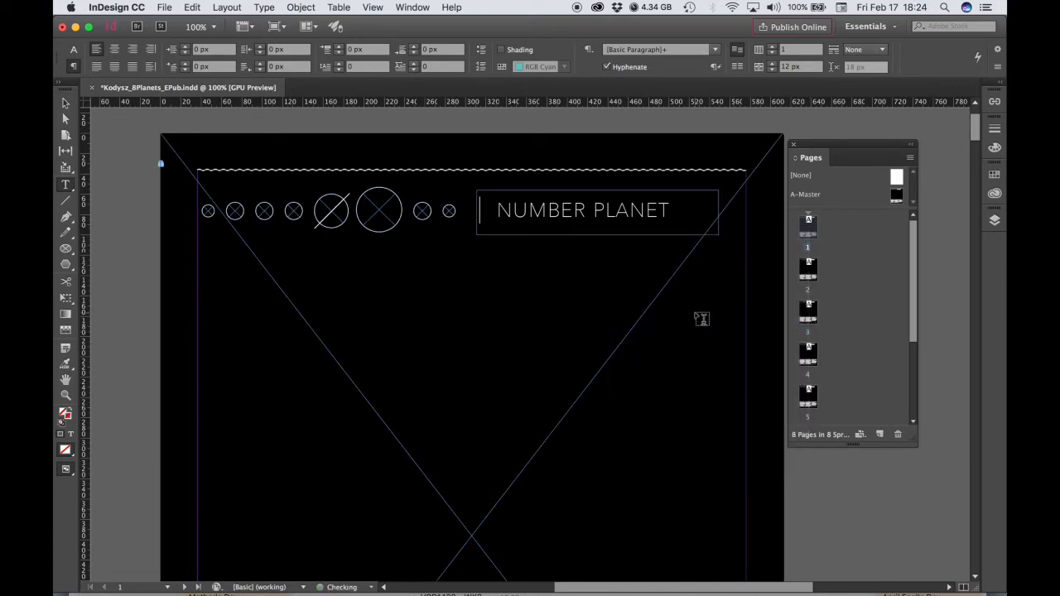
# - Replace the word NUMBER with FIRST in page 1's NUMBER PLANET heading
pyautogui.click(535, 213)
pyautogui.moveTo(587, 212); pyautogui.dragTo(503, 213)
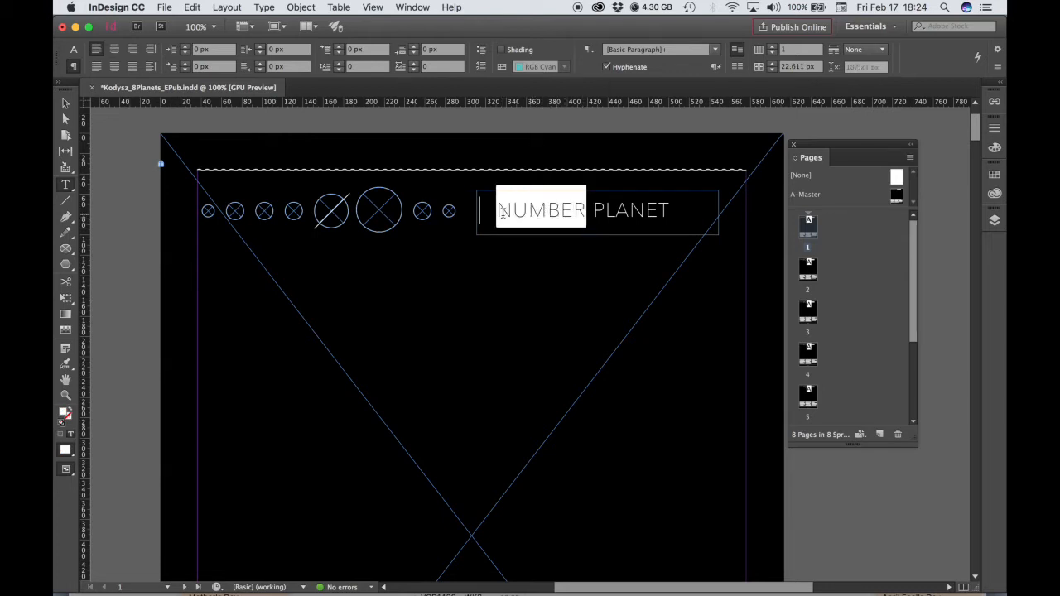
pyautogui.write('F')
pyautogui.press('BackSpace')
pyautogui.write('FIRST')
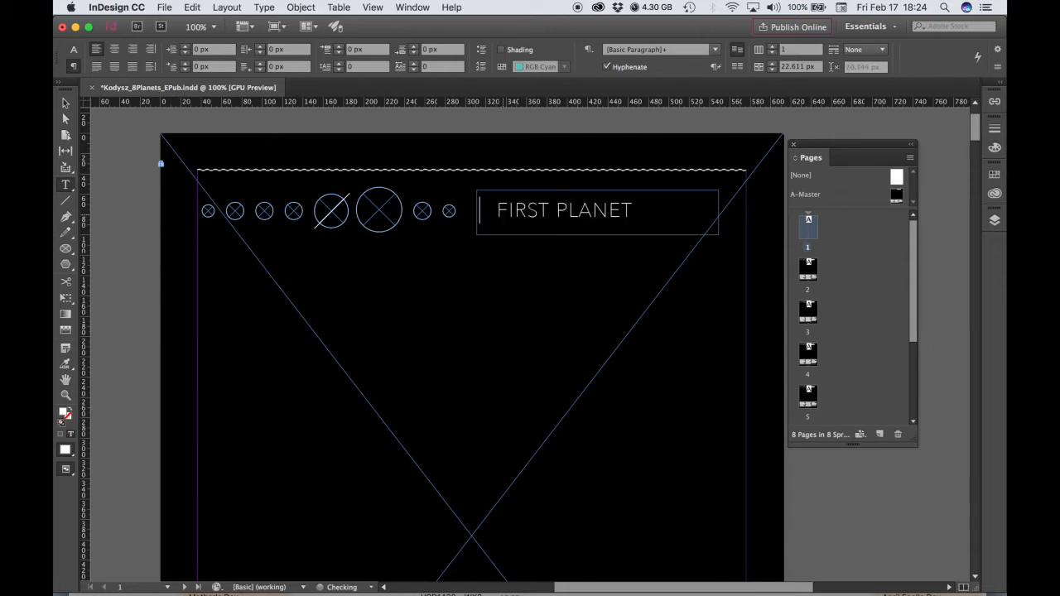
# - Override all master page items on page 2 and change its heading to SECOND PLANET
pyautogui.doubleClick(812, 276)
pyautogui.rightClick(812, 276)
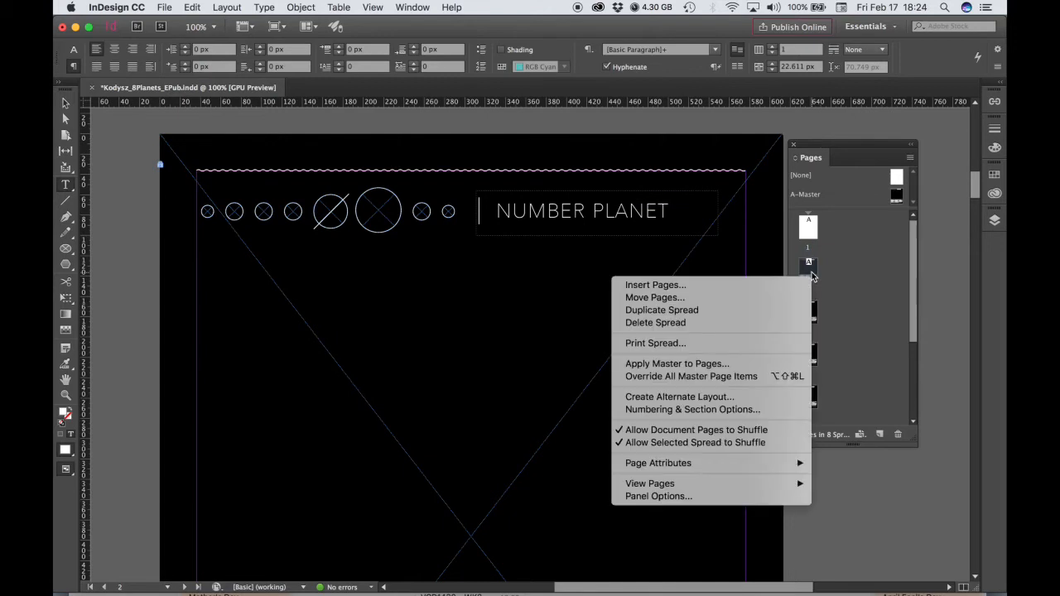
pyautogui.click(718, 376)
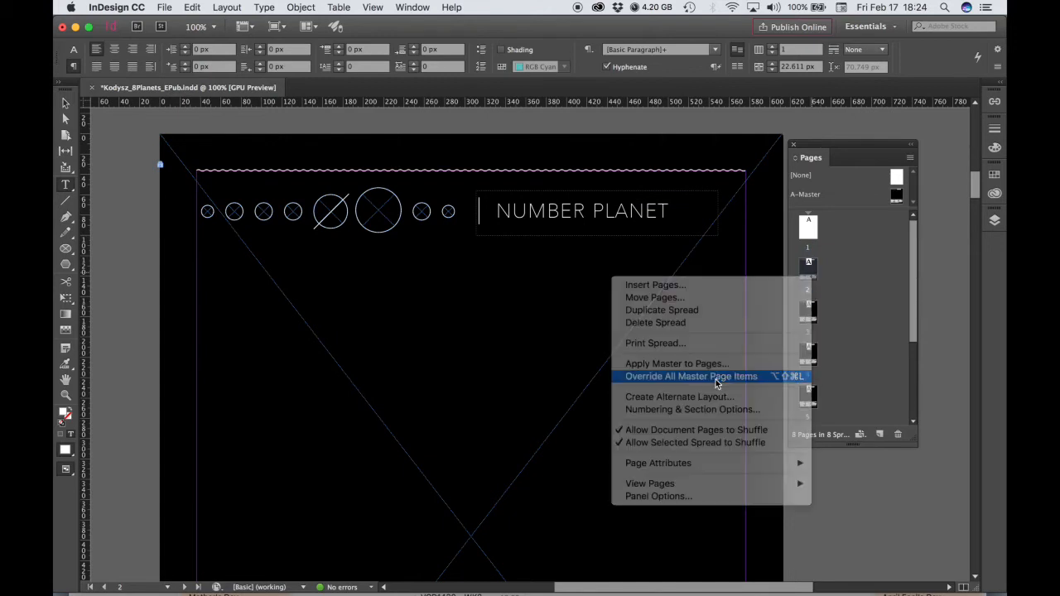
pyautogui.moveTo(584, 211); pyautogui.dragTo(503, 217)
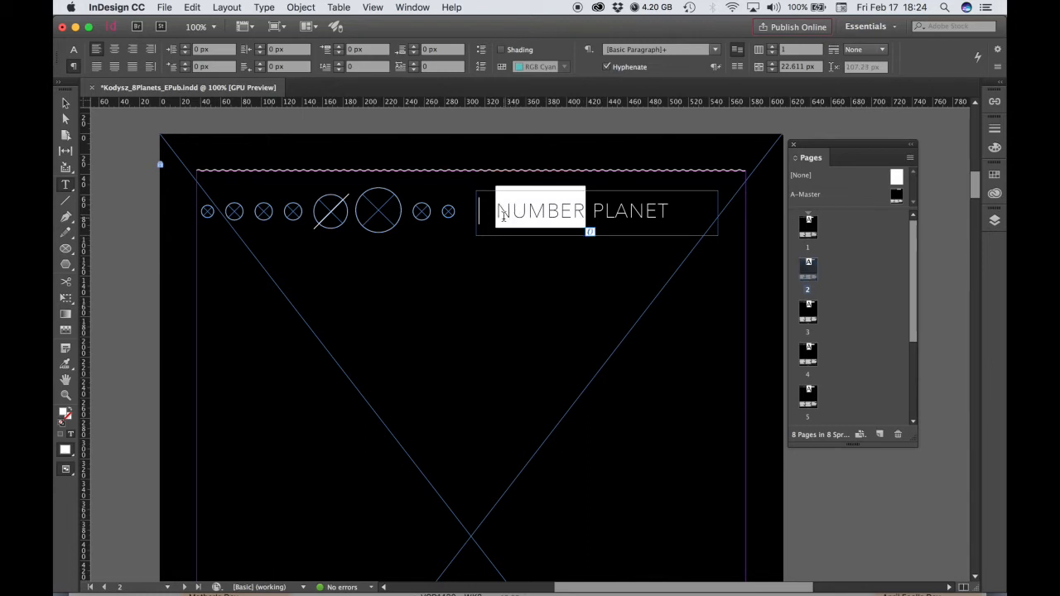
pyautogui.write('SECOND')
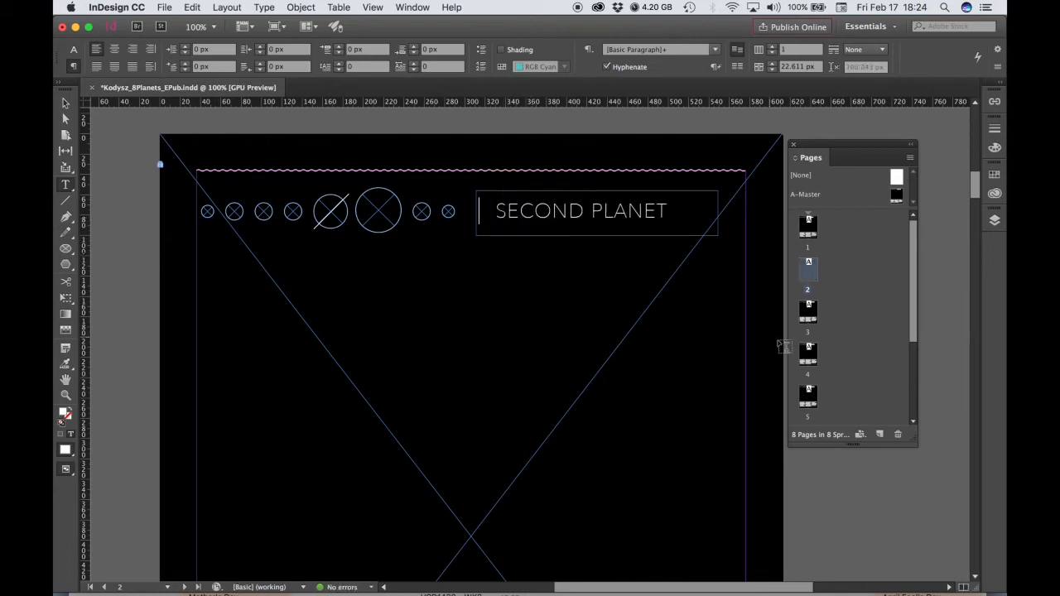
# - Override all master page items on page 3 and change its heading to THIRD PLANET
pyautogui.doubleClick(810, 319)
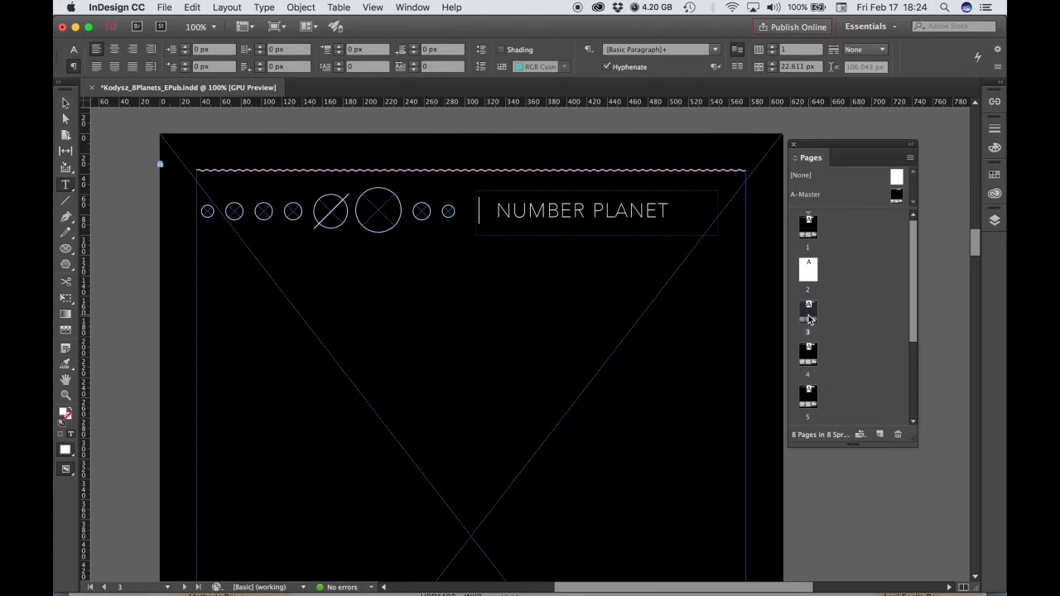
pyautogui.rightClick(809, 319)
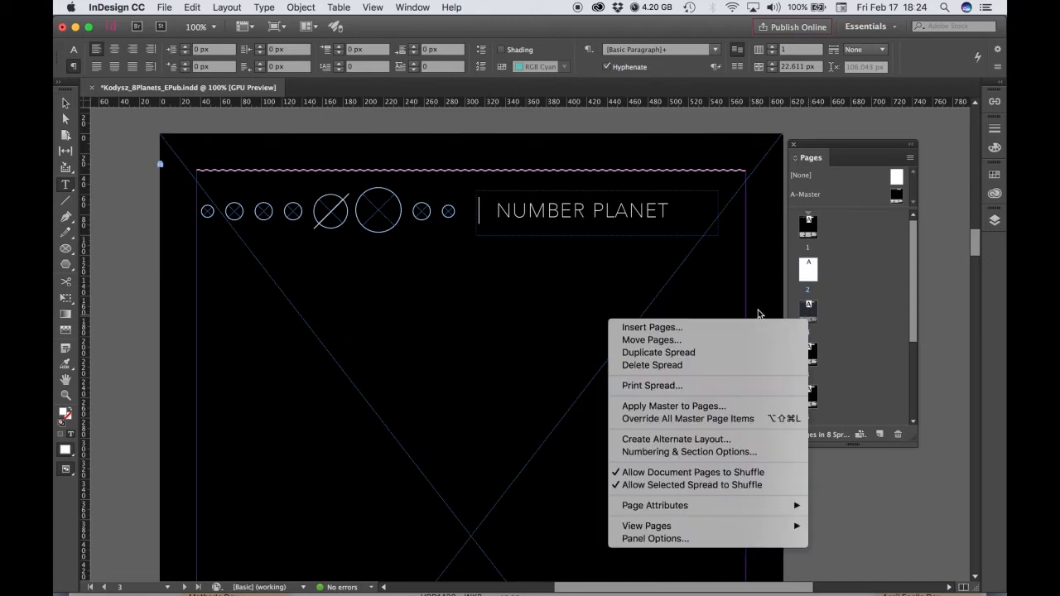
pyautogui.click(701, 417)
pyautogui.moveTo(582, 211); pyautogui.dragTo(500, 213)
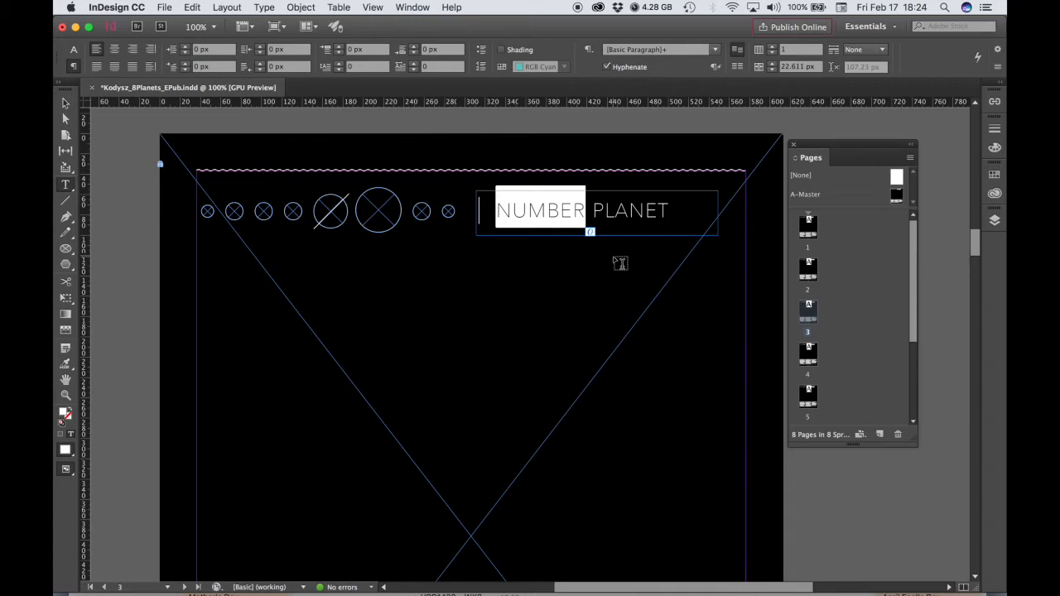
pyautogui.write('THIRD')
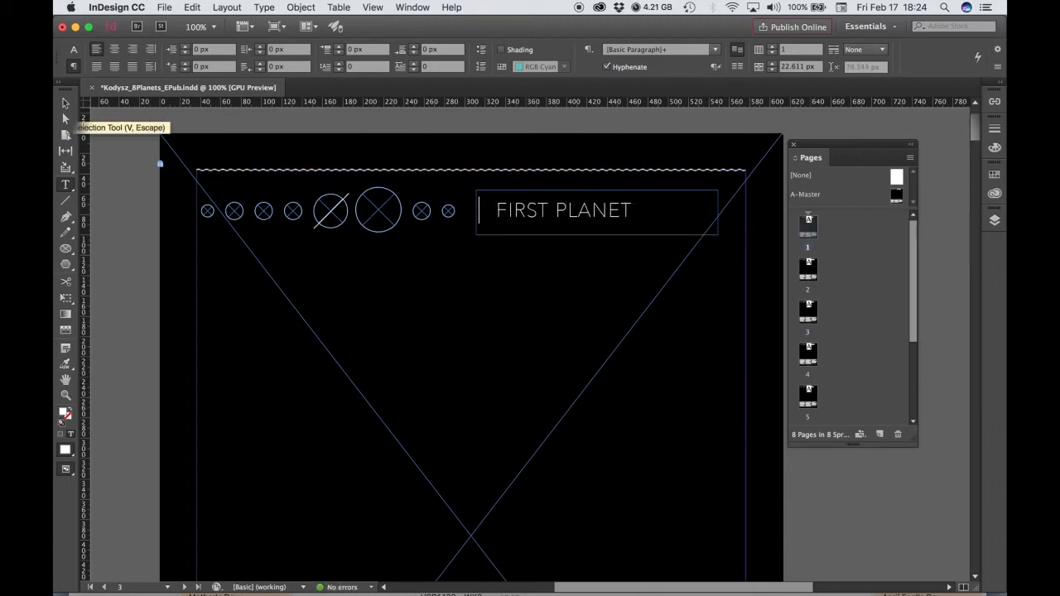
# - Switch to the Selection tool and check the headings on pages 8 and 7
pyautogui.click(66, 104)
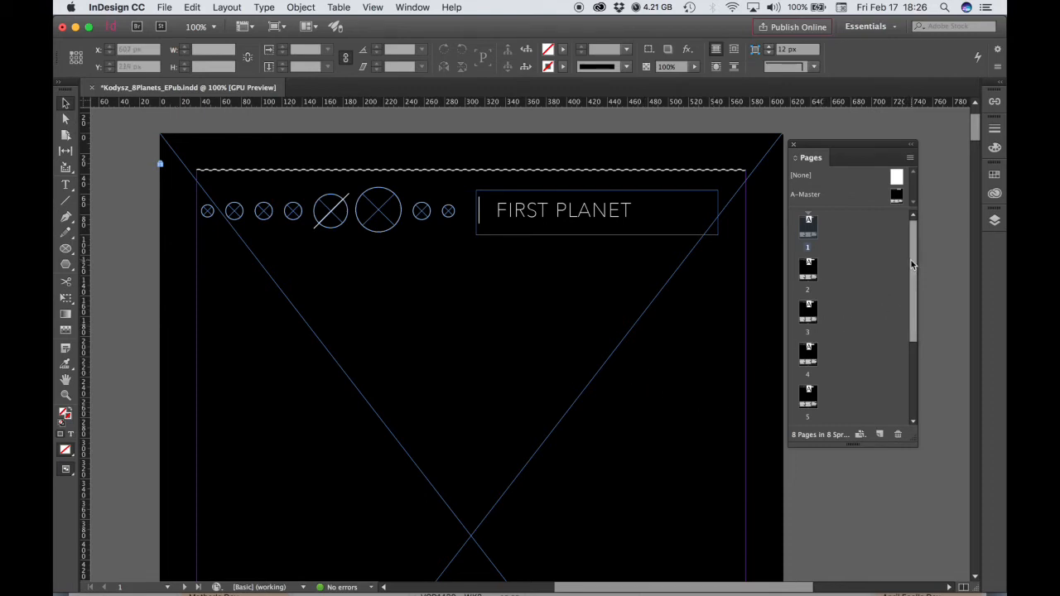
pyautogui.scroll(-5, 913, 264)
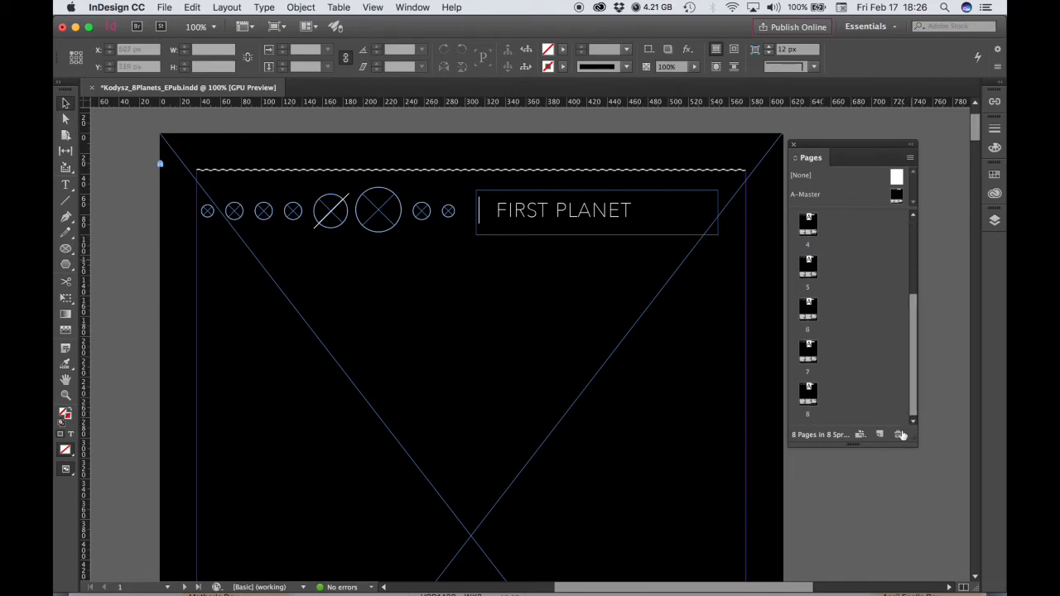
pyautogui.doubleClick(809, 401)
pyautogui.doubleClick(812, 359)
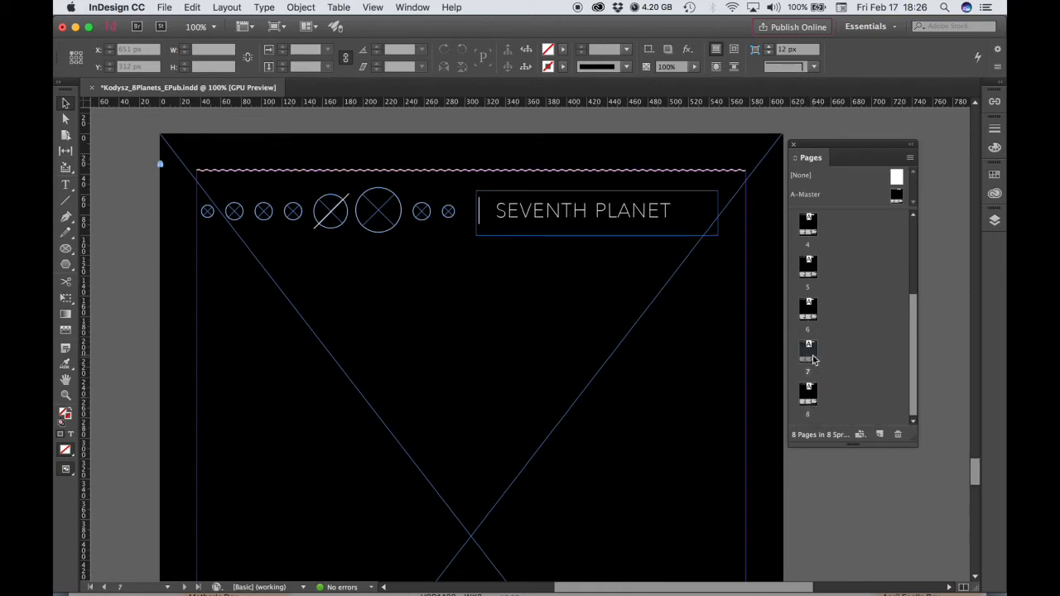
# - Check the planet headings on pages 6, 5, 4 and 3
pyautogui.doubleClick(812, 315)
pyautogui.doubleClick(812, 273)
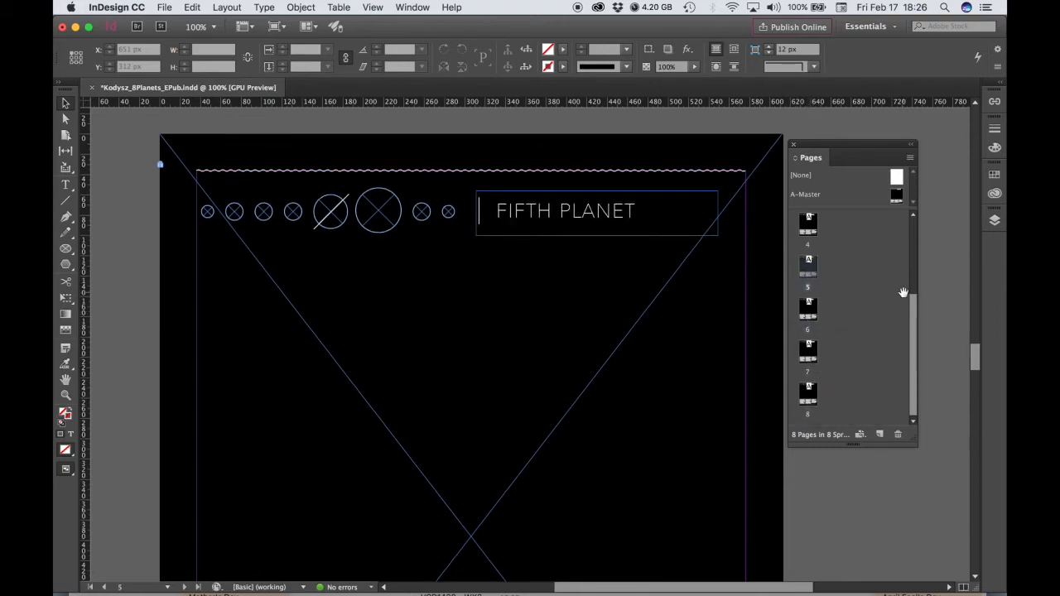
pyautogui.scroll(3, 914, 308)
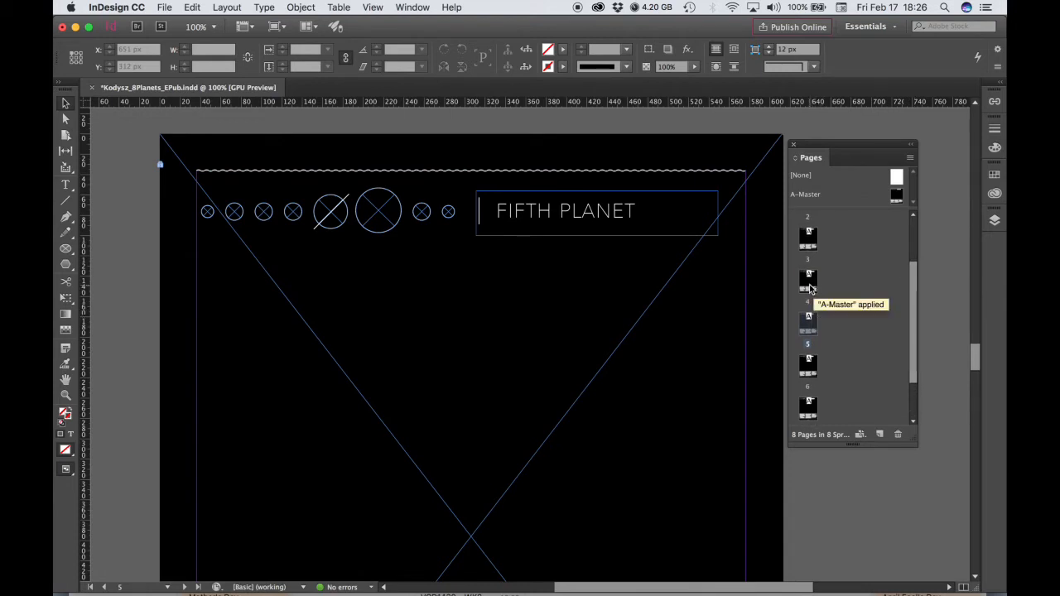
pyautogui.doubleClick(810, 286)
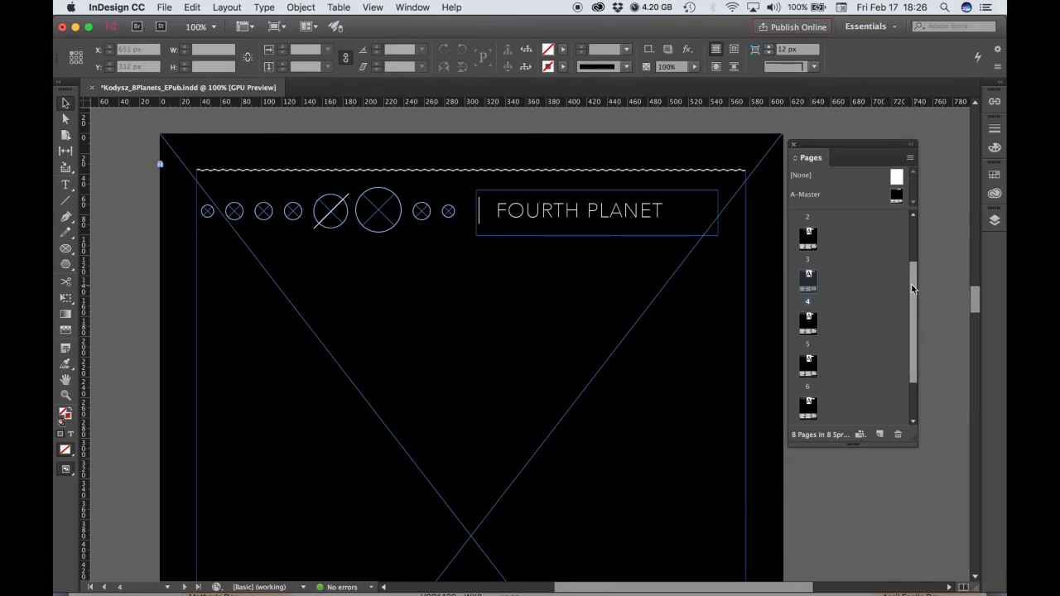
pyautogui.doubleClick(810, 240)
pyautogui.moveTo(917, 286); pyautogui.dragTo(916, 236)
# - Fill the first planet circle on page 1 with the Paper swatch
pyautogui.doubleClick(808, 225)
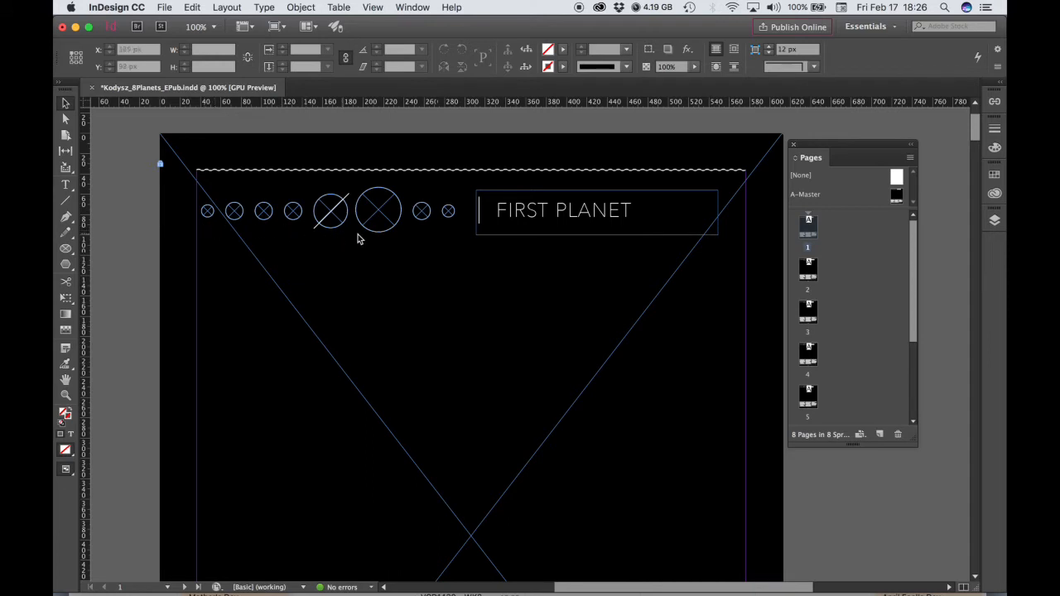
pyautogui.click(208, 214)
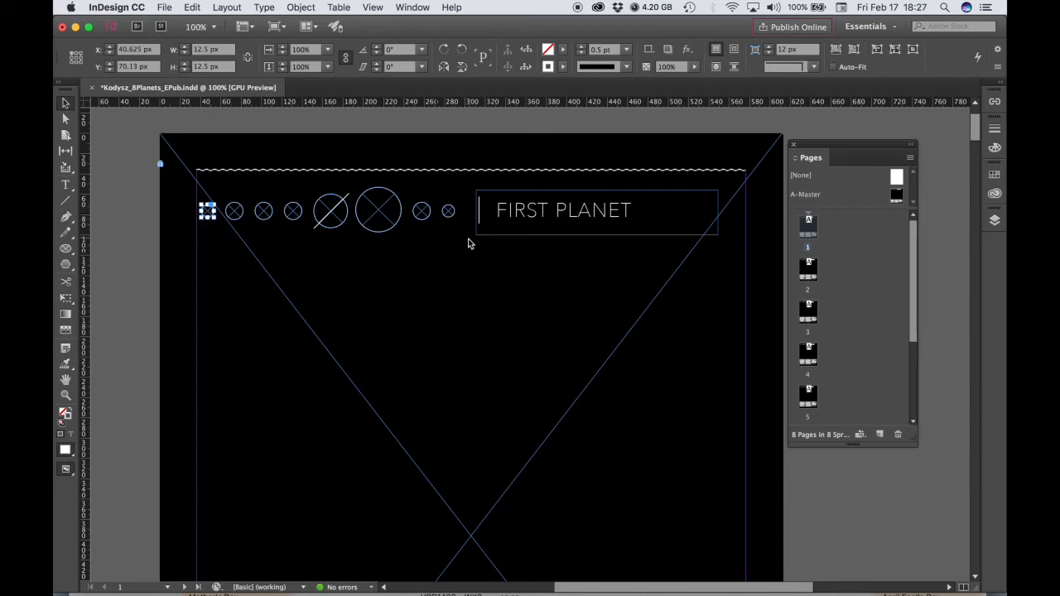
pyautogui.click(564, 67)
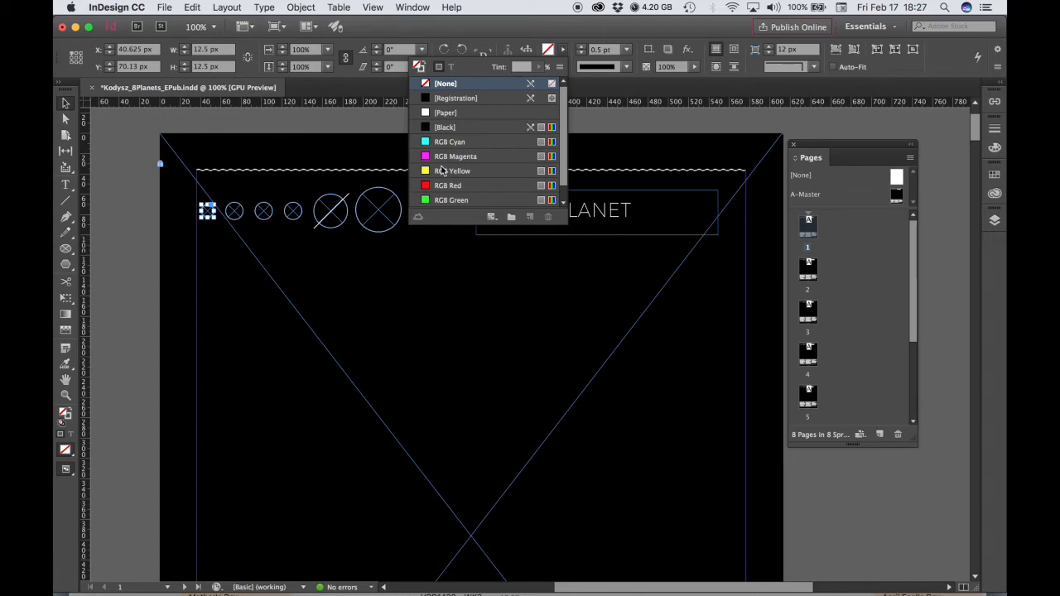
pyautogui.click(443, 117)
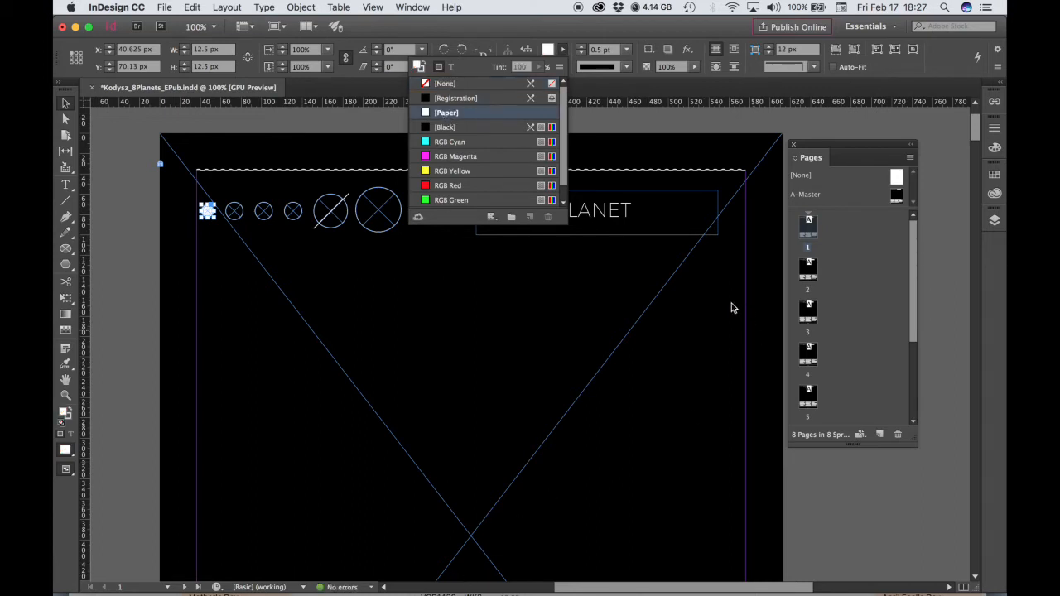
pyautogui.click(555, 38)
# - Fill the second planet circle on page 2 with the Paper swatch
pyautogui.doubleClick(815, 274)
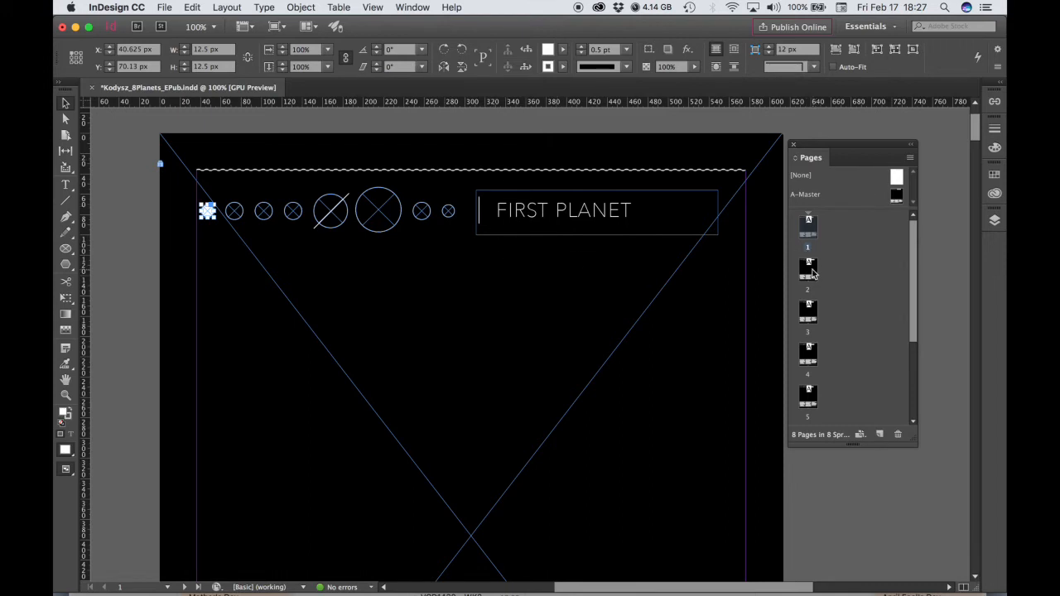
pyautogui.click(235, 214)
pyautogui.click(562, 50)
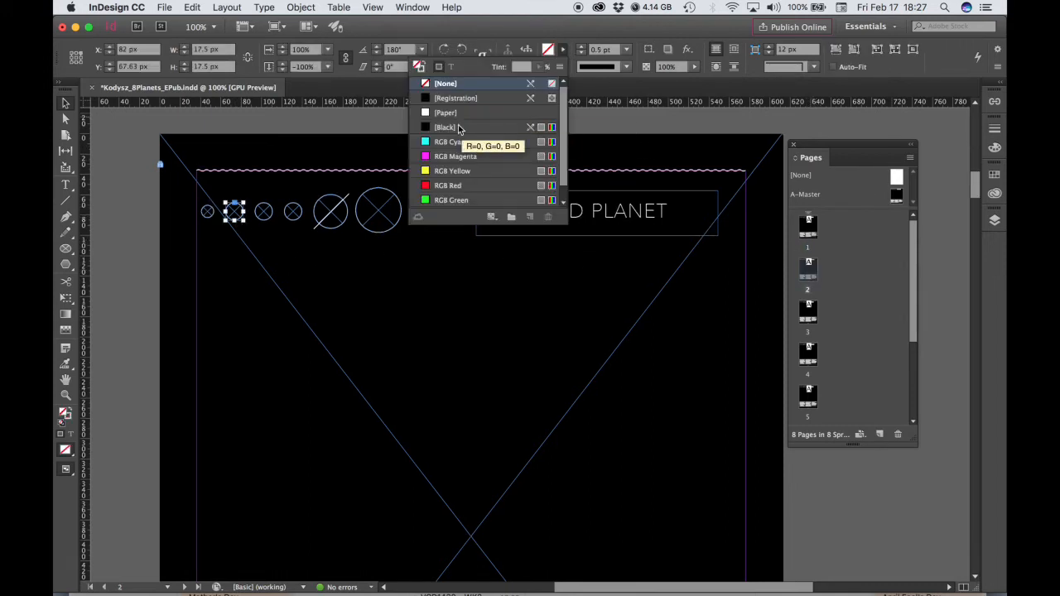
pyautogui.click(446, 112)
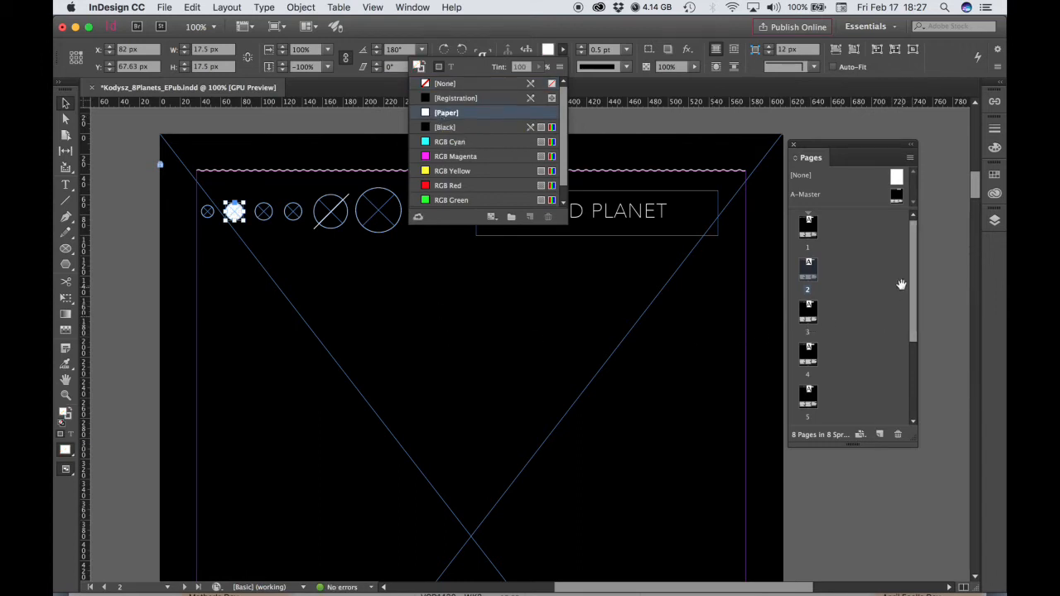
# - Go to page 3 and select the third planet circle in its header
pyautogui.click(916, 257)
pyautogui.moveTo(915, 249); pyautogui.dragTo(910, 283)
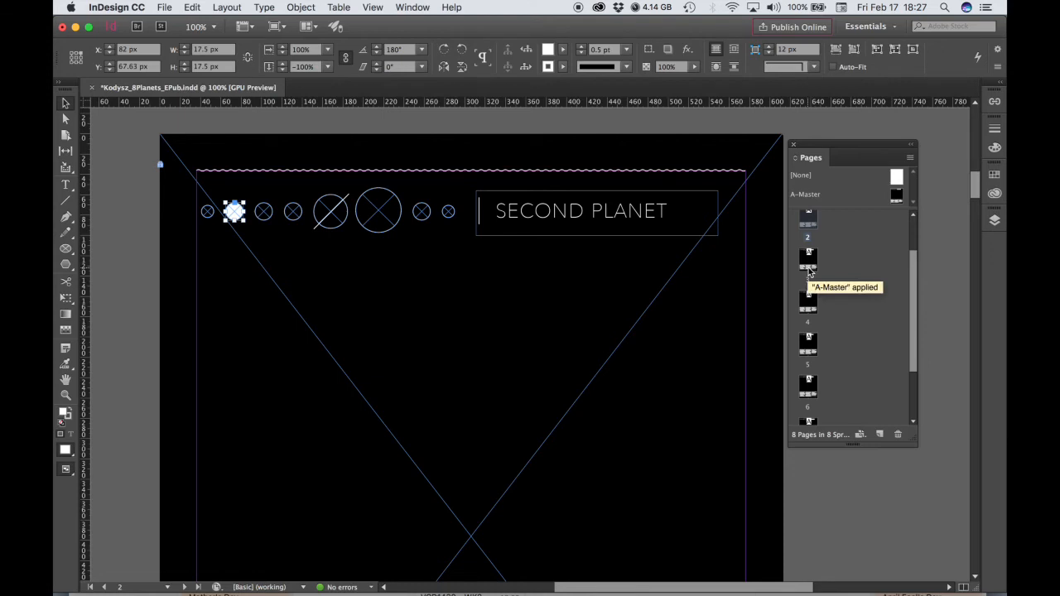
pyautogui.doubleClick(810, 264)
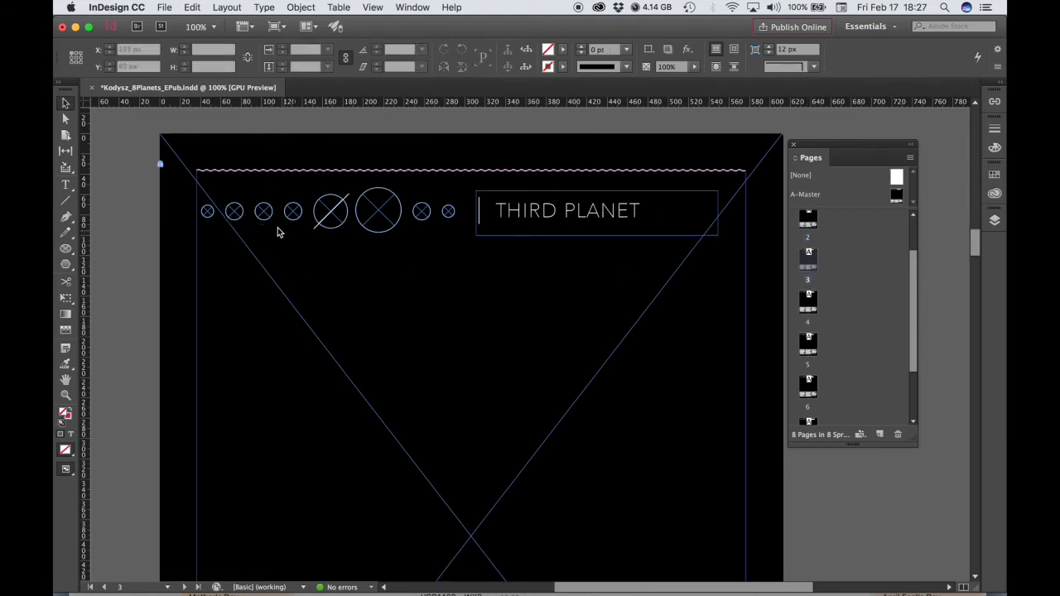
pyautogui.click(264, 212)
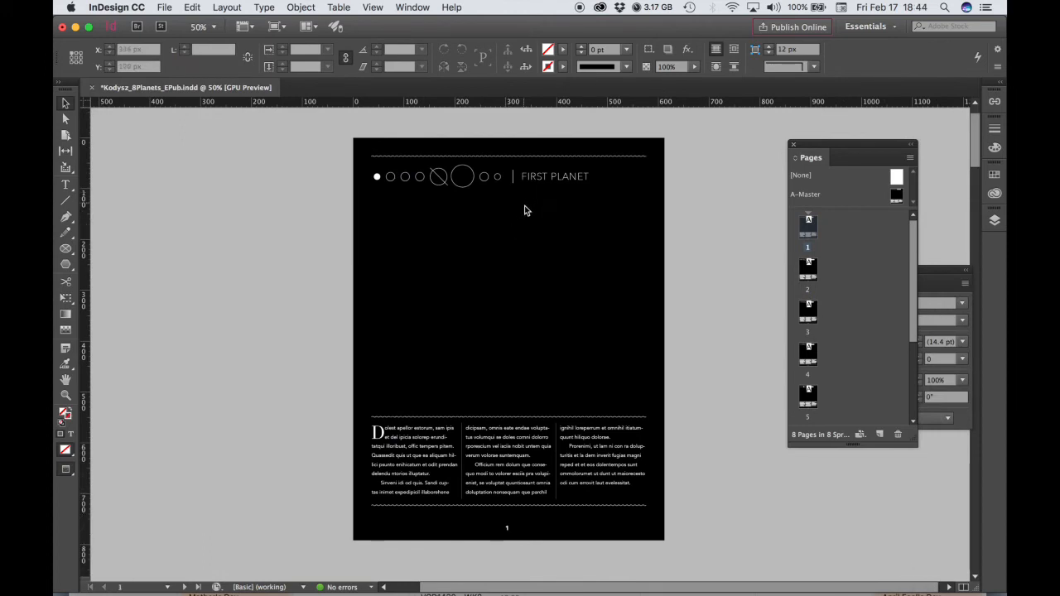
# - Go through pages 2 to 8 and check which planet circle is filled beside each heading
pyautogui.doubleClick(808, 272)
pyautogui.doubleClick(808, 311)
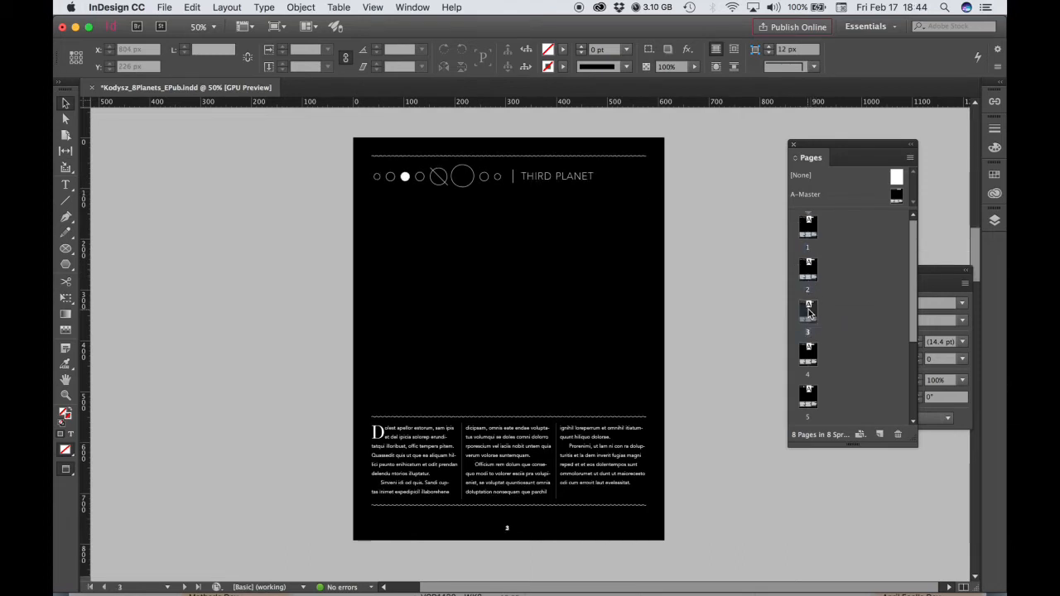
pyautogui.scroll(-1, 813, 274)
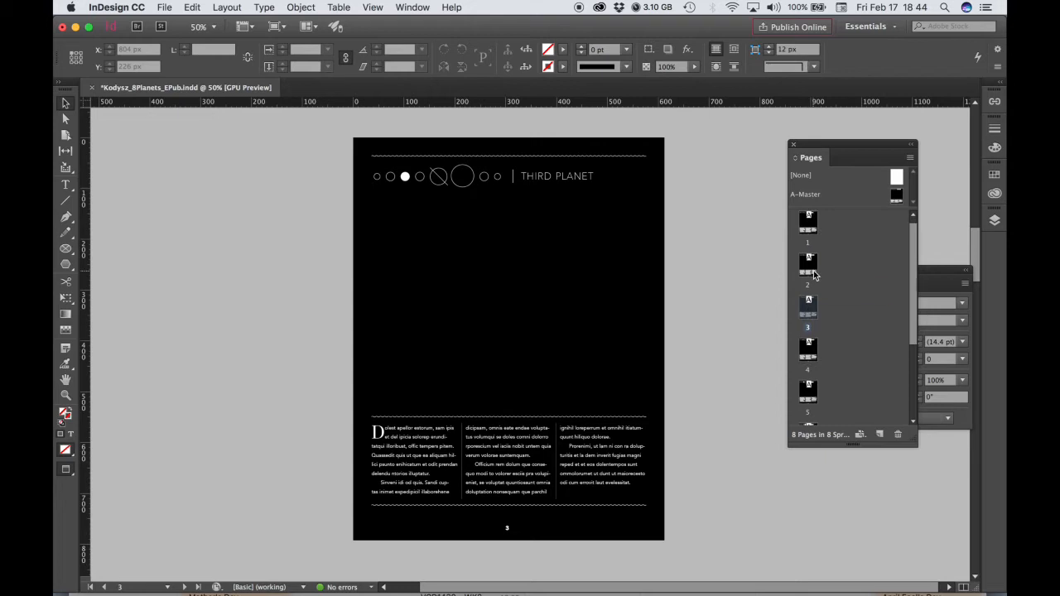
pyautogui.press('super+0')
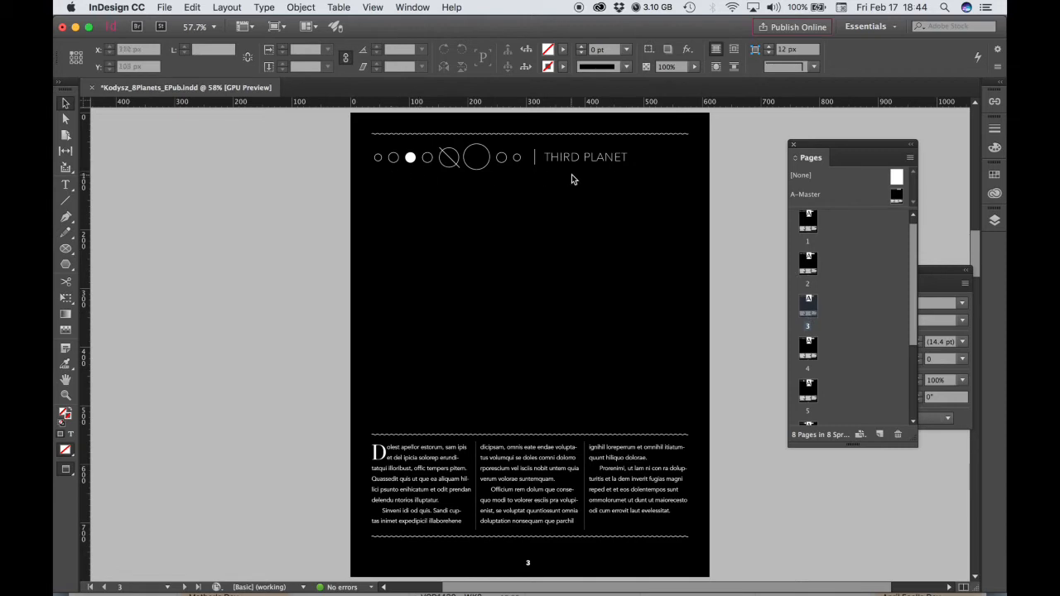
pyautogui.doubleClick(809, 349)
pyautogui.doubleClick(809, 387)
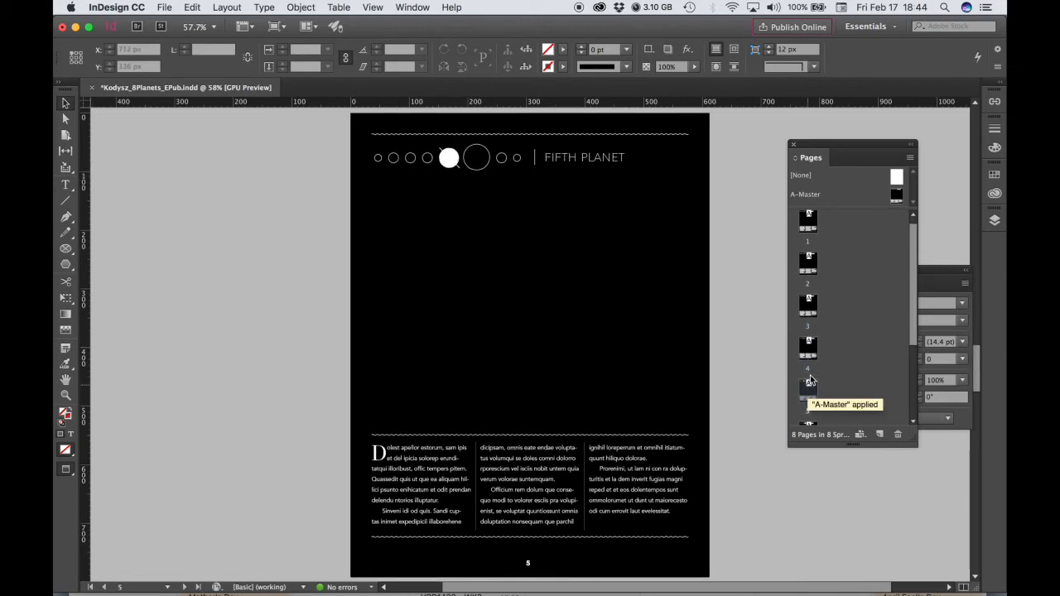
pyautogui.scroll(-2, 809, 360)
pyautogui.doubleClick(809, 384)
pyautogui.scroll(-2, 806, 331)
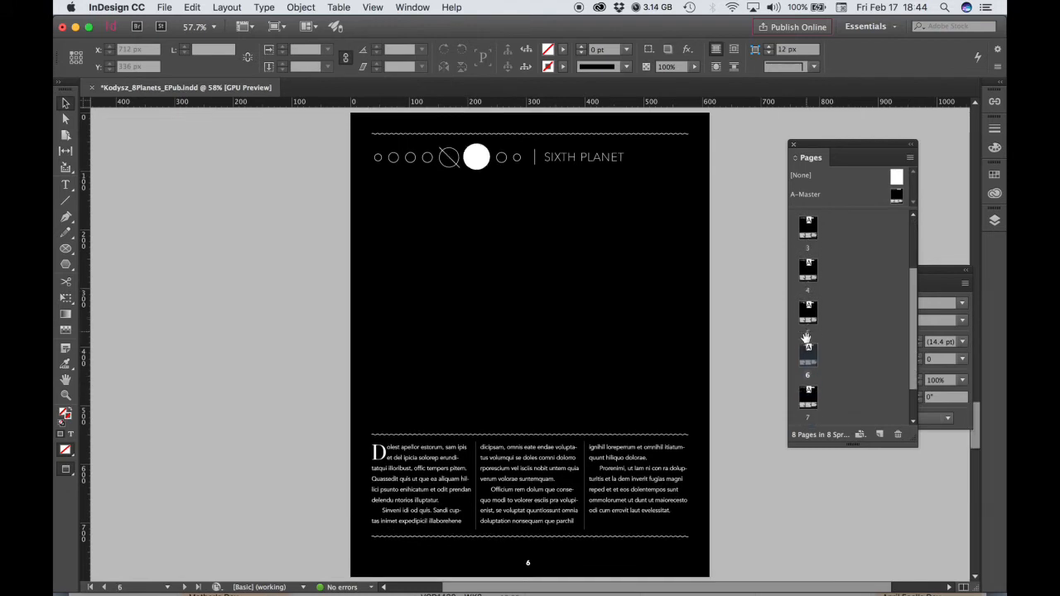
pyautogui.doubleClick(809, 396)
pyautogui.scroll(-1, 810, 364)
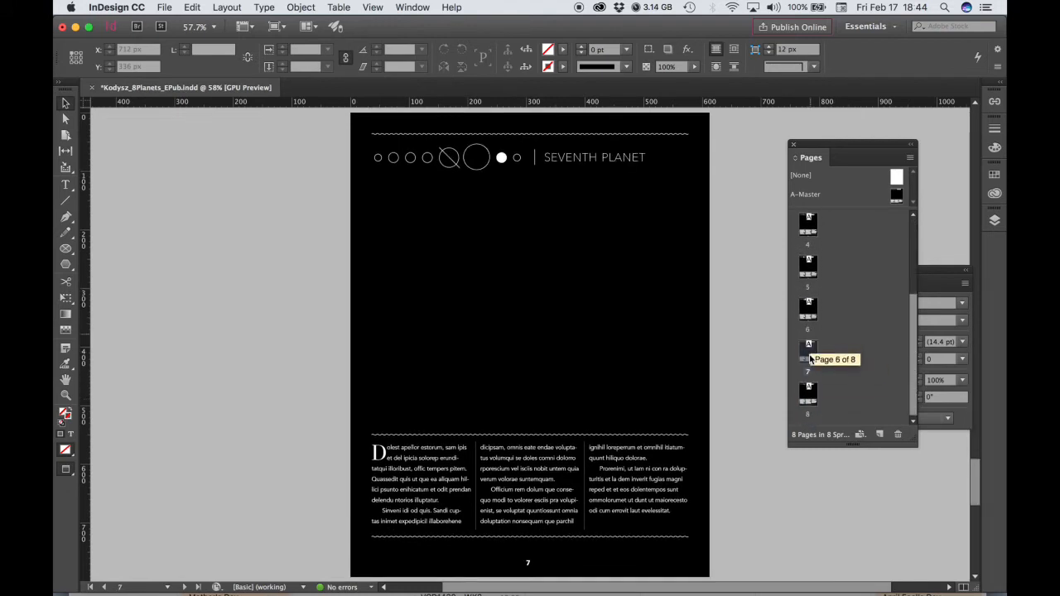
pyautogui.doubleClick(810, 402)
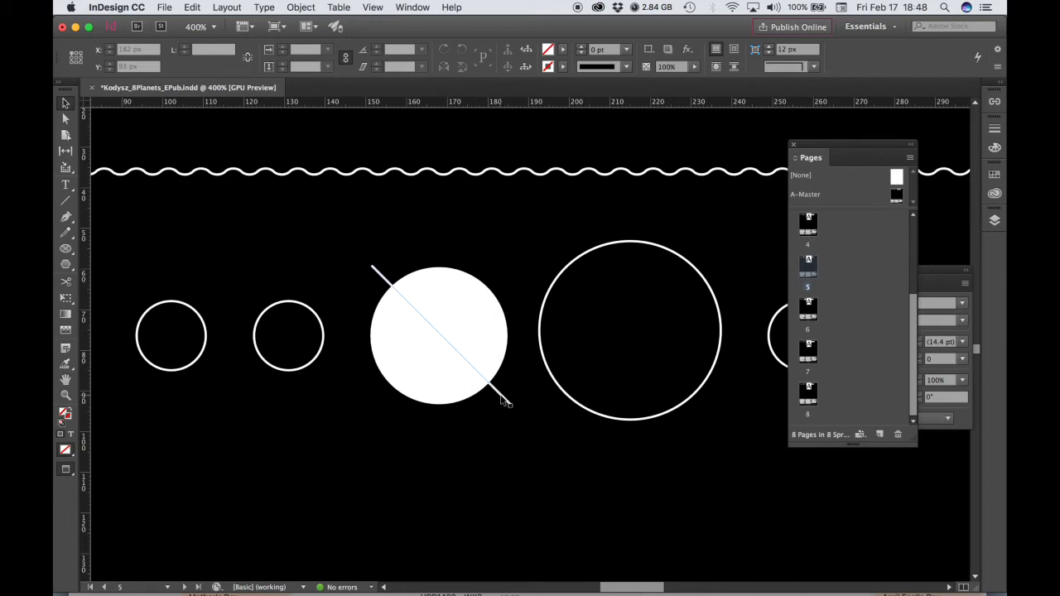
# - Duplicate the diagonal ring line of the fifth planet on page 5 and place the copy over the original
pyautogui.click(504, 401)
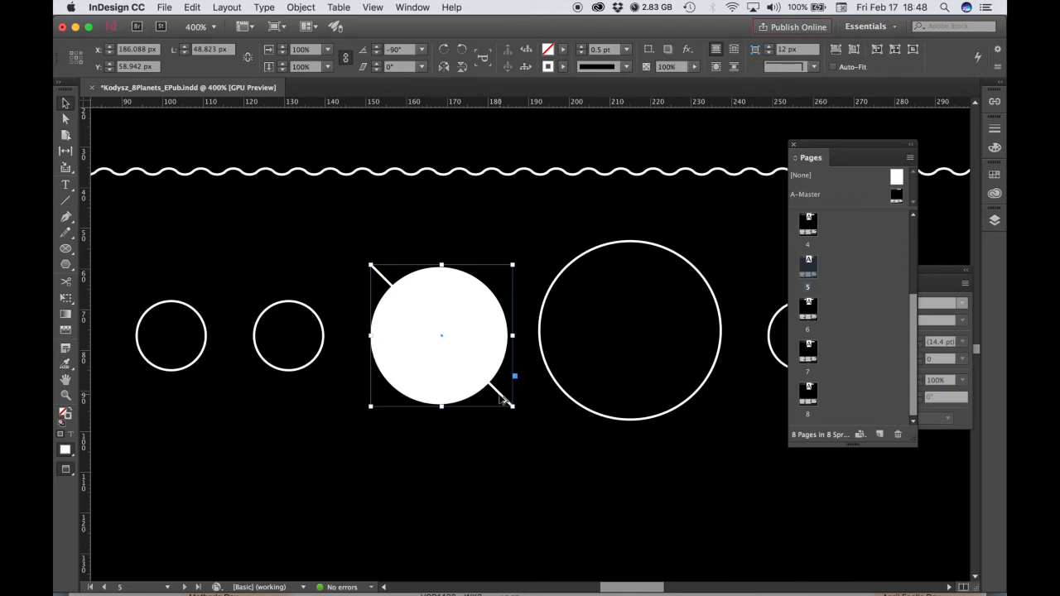
pyautogui.moveTo(503, 401); pyautogui.dragTo(493, 413)
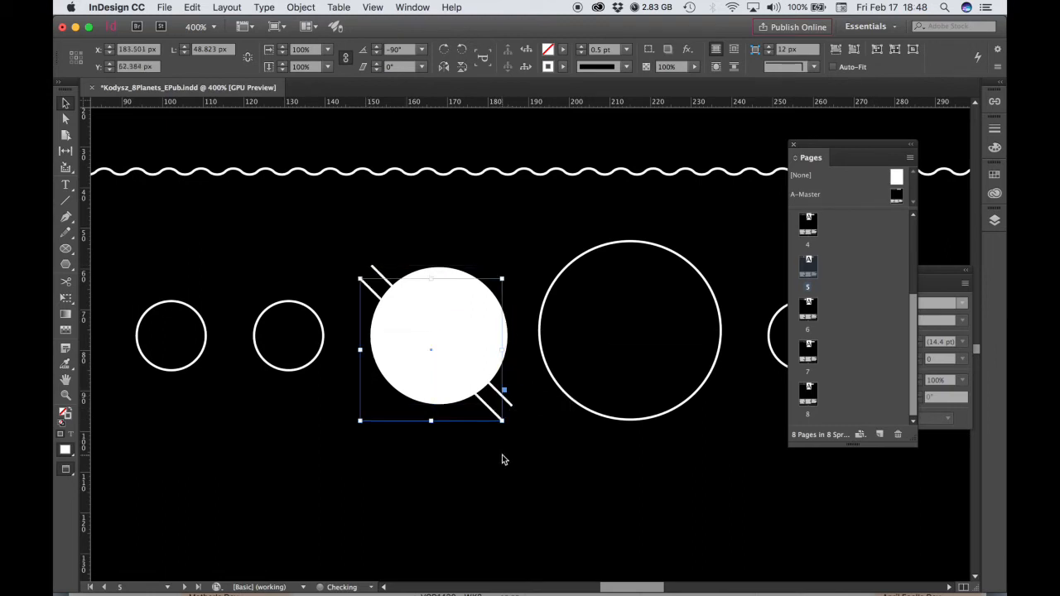
pyautogui.press('super+z')
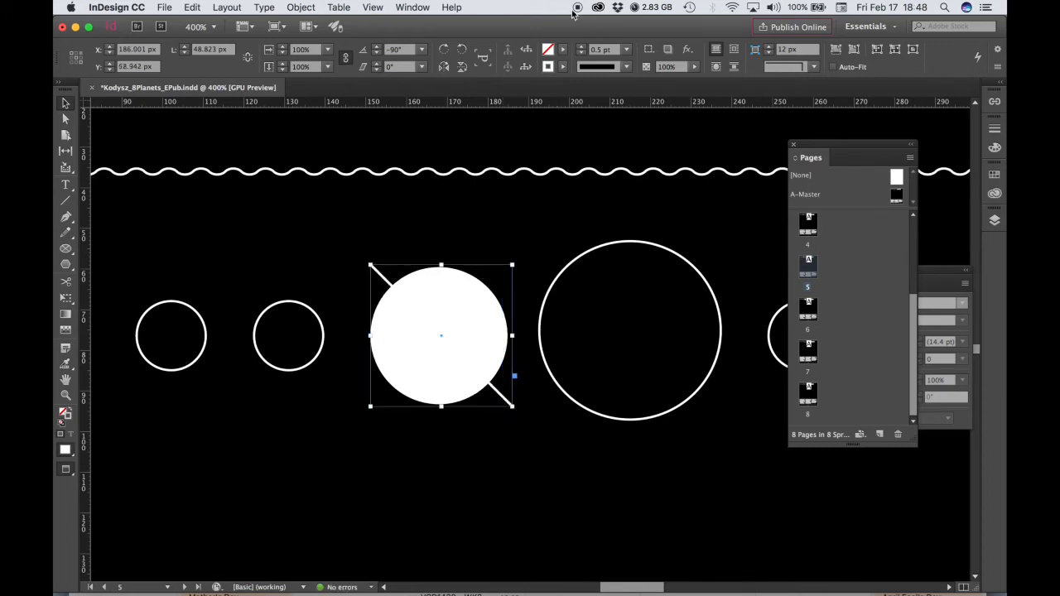
# - Set the duplicated ring line's stroke to Black and shorten both ends to the filled circle's edges, about 33.4 px long
pyautogui.click(563, 66)
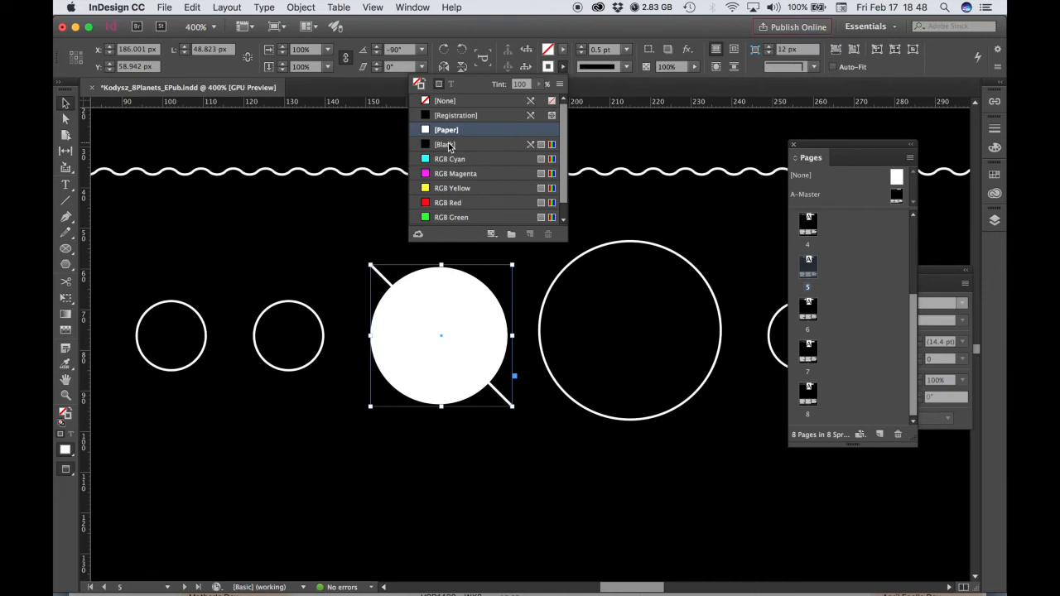
pyautogui.click(452, 145)
pyautogui.moveTo(372, 265); pyautogui.dragTo(390, 286)
pyautogui.moveTo(512, 406); pyautogui.dragTo(489, 383)
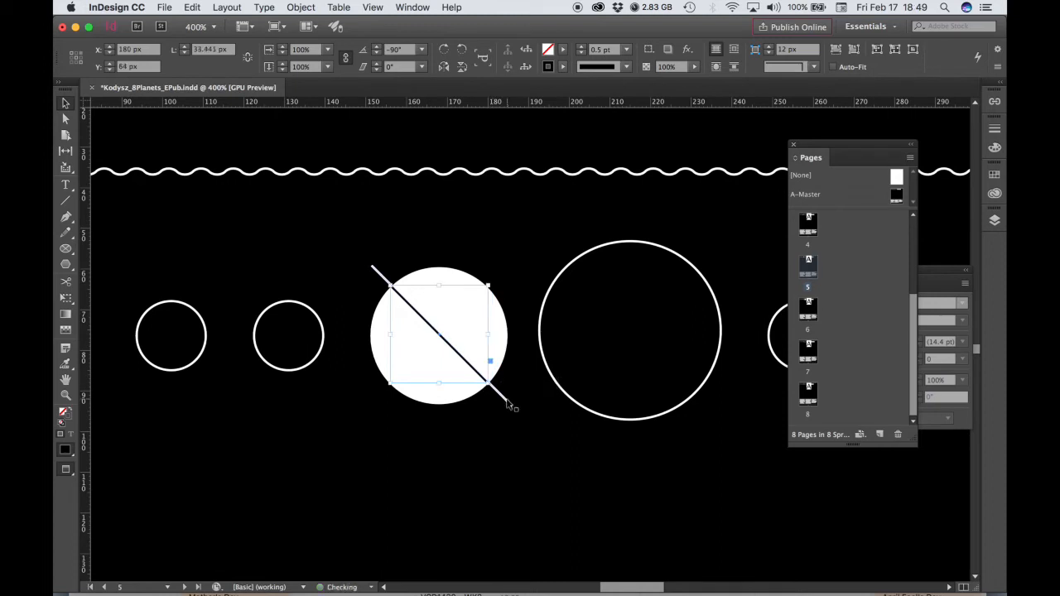
pyautogui.click(495, 429)
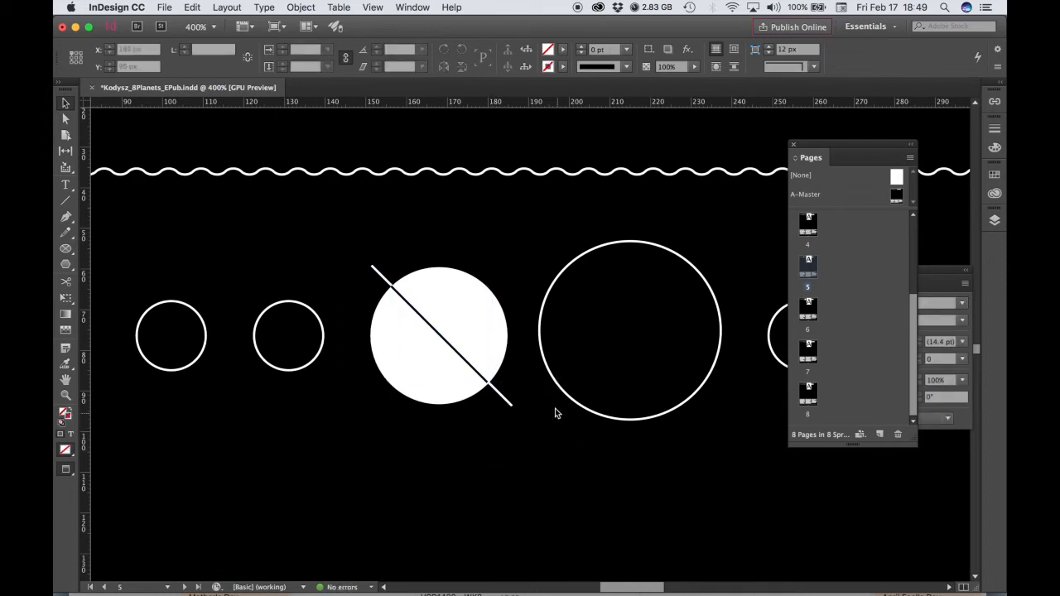
# - Zoom out to examine the two-tone ring line within the full layout of page 5
pyautogui.press('super+minus')
pyautogui.press('super+minus')
pyautogui.press('super+minus')
pyautogui.moveTo(578, 385); pyautogui.dragTo(469, 380)
pyautogui.keyDown('alt'); pyautogui.keyDown('super'); pyautogui.click(470, 379); pyautogui.keyUp('super'); pyautogui.keyUp('alt')
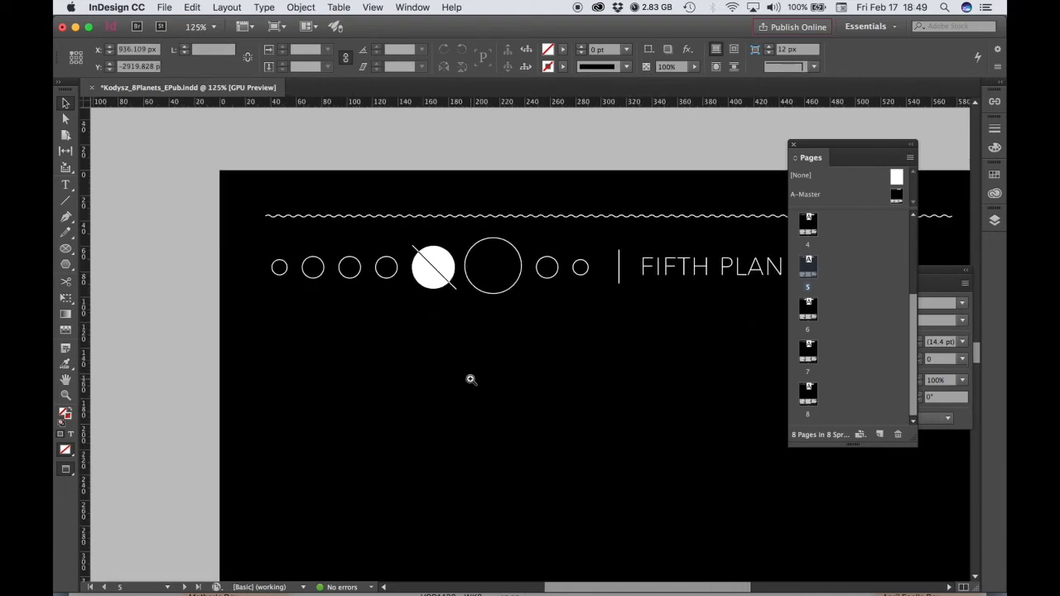
pyautogui.keyDown('alt'); pyautogui.keyDown('super'); pyautogui.click(470, 379); pyautogui.keyUp('super'); pyautogui.keyUp('alt')
pyautogui.keyDown('alt'); pyautogui.keyDown('super'); pyautogui.click(471, 379); pyautogui.keyUp('super'); pyautogui.keyUp('alt')
pyautogui.moveTo(607, 376); pyautogui.dragTo(431, 324)
pyautogui.keyDown('alt'); pyautogui.keyDown('super'); pyautogui.click(441, 328); pyautogui.keyUp('super'); pyautogui.keyUp('alt')
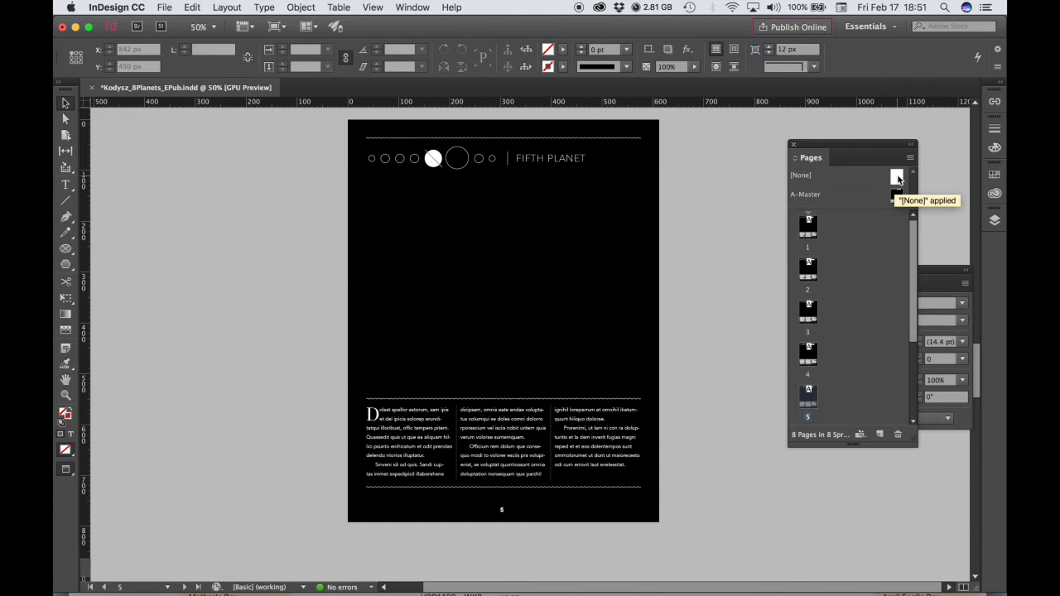
# - Insert a new page based on the [None] master before page 1
pyautogui.moveTo(899, 179); pyautogui.dragTo(796, 232)
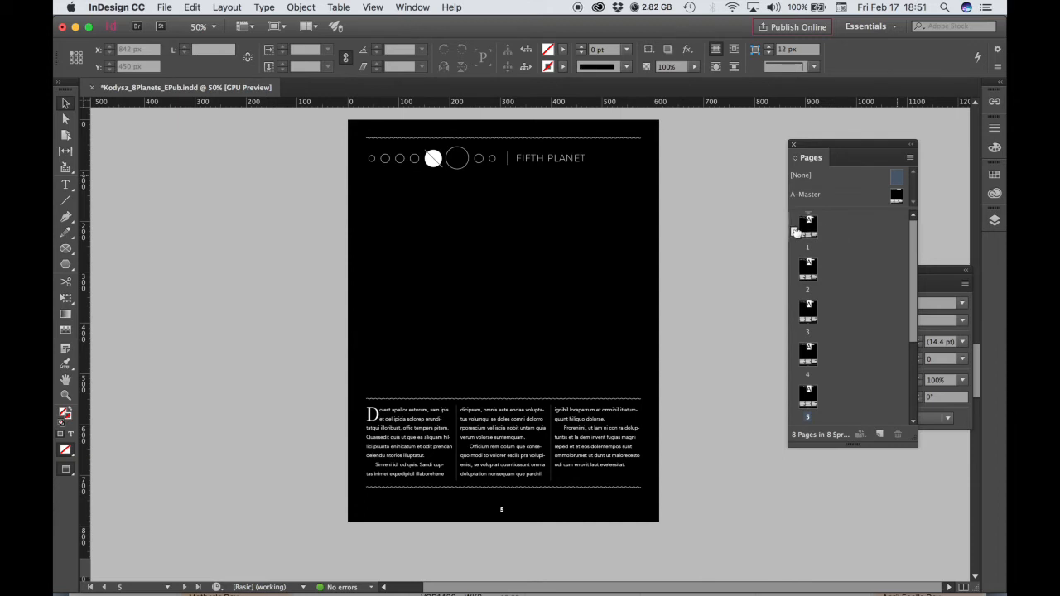
pyautogui.moveTo(795, 232); pyautogui.dragTo(794, 230)
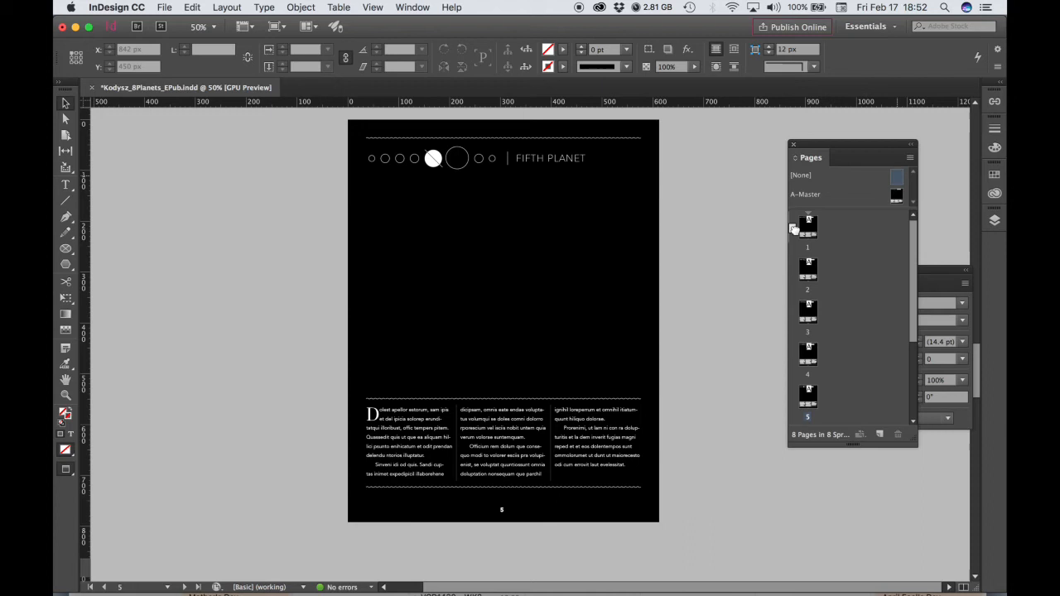
pyautogui.moveTo(793, 228); pyautogui.dragTo(796, 227)
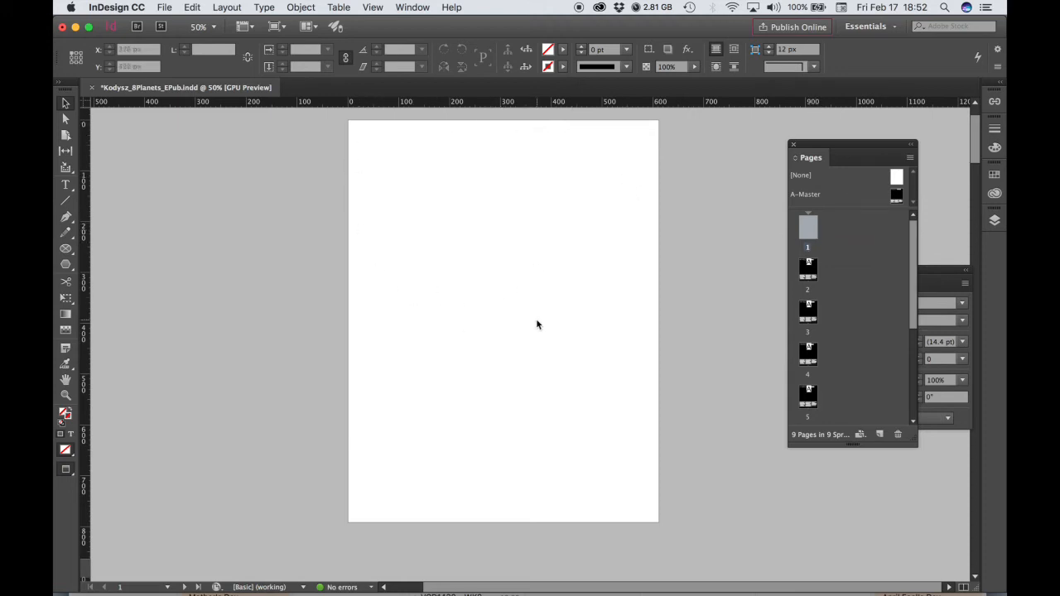
# - Check the first and last planet pages, 2 and 9, and return to the blank page 1
pyautogui.doubleClick(807, 279)
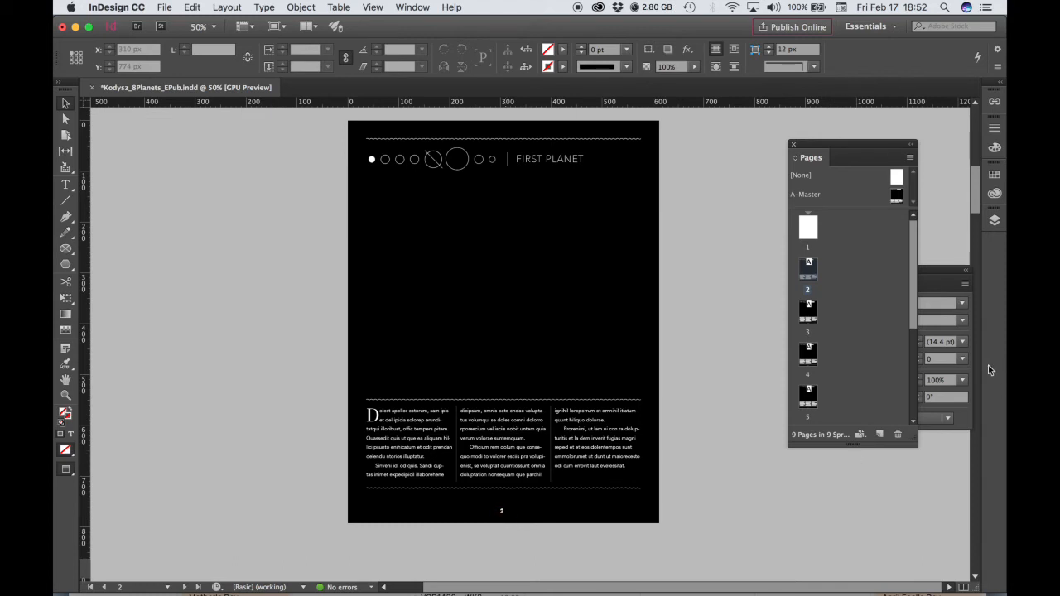
pyautogui.scroll(-5, 827, 402)
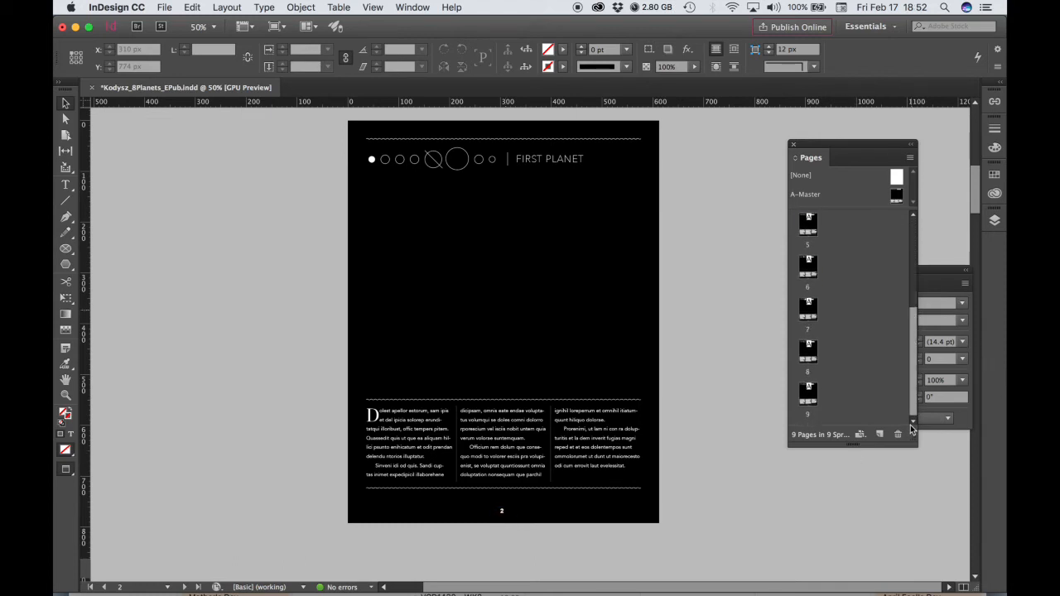
pyautogui.doubleClick(812, 401)
pyautogui.scroll(5, 917, 408)
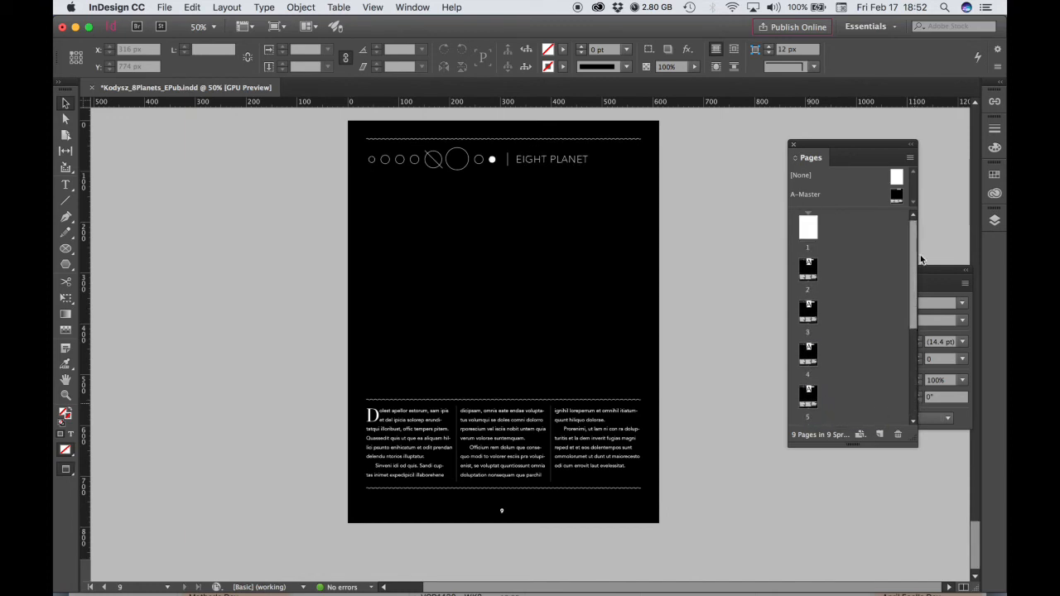
pyautogui.doubleClick(806, 234)
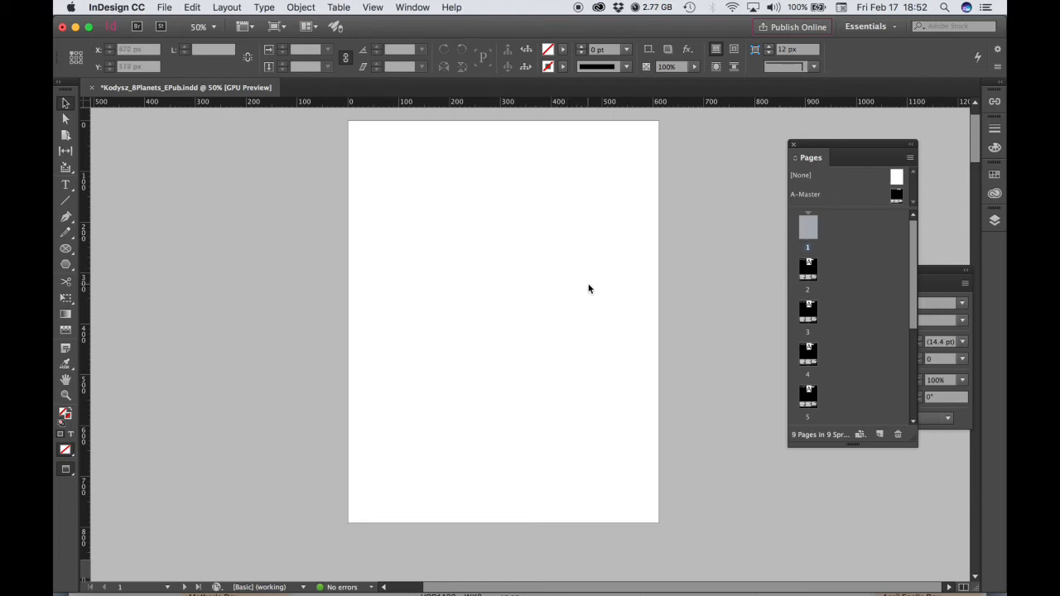
# - Start a new section on the FIRST PLANET page, with page numbering starting at 1, and accept the duplicate page numbers
pyautogui.doubleClick(808, 270)
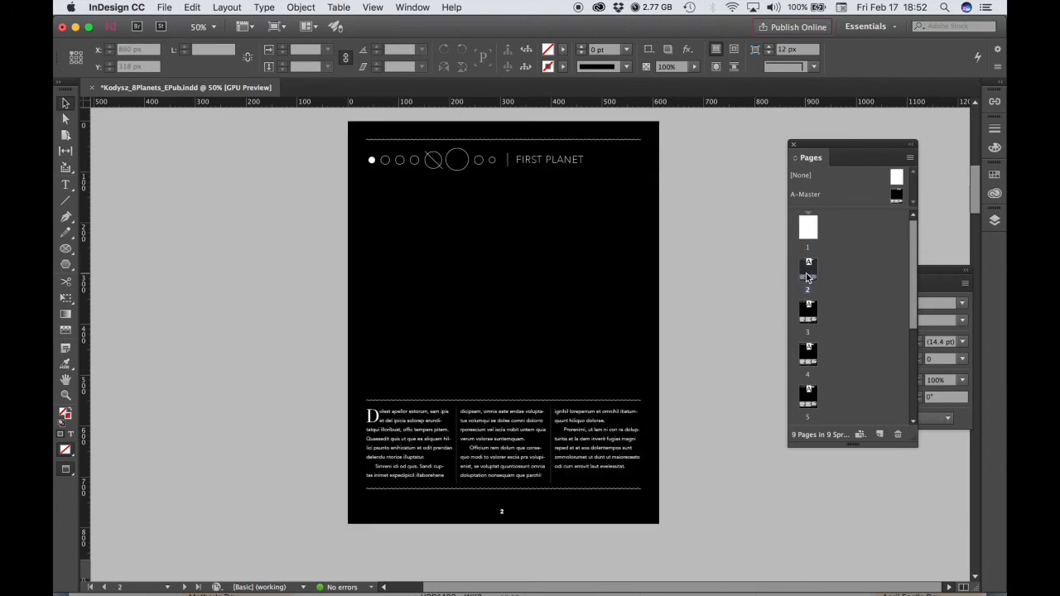
pyautogui.click(714, 351)
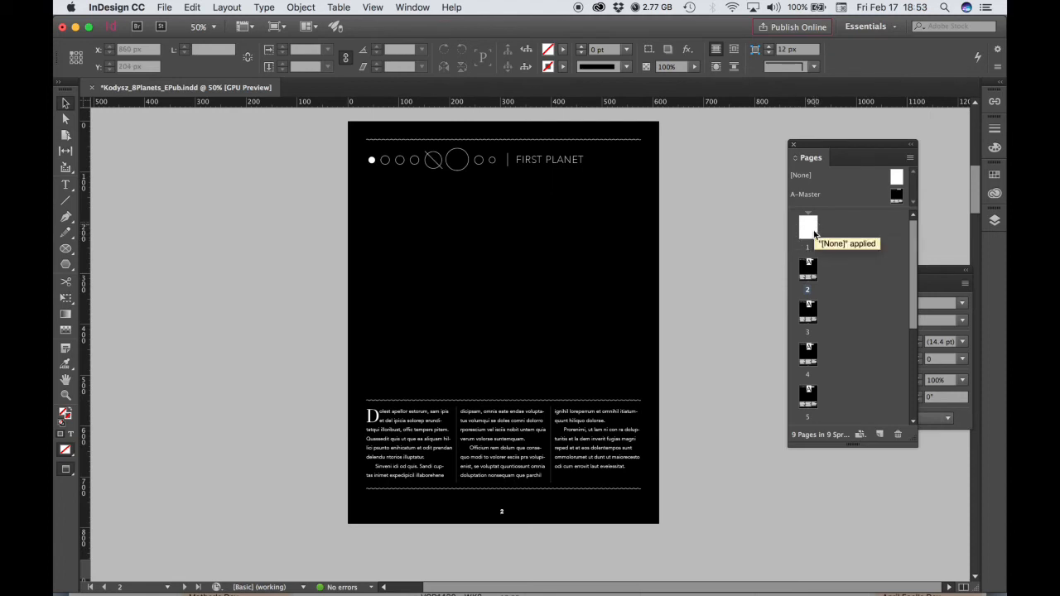
pyautogui.click(810, 280)
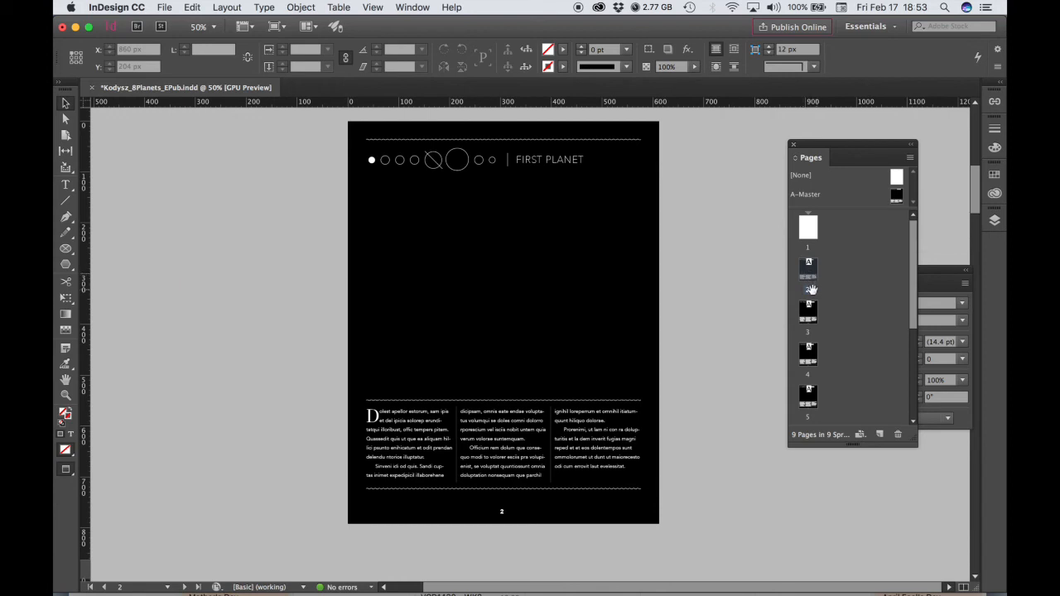
pyautogui.rightClick(808, 278)
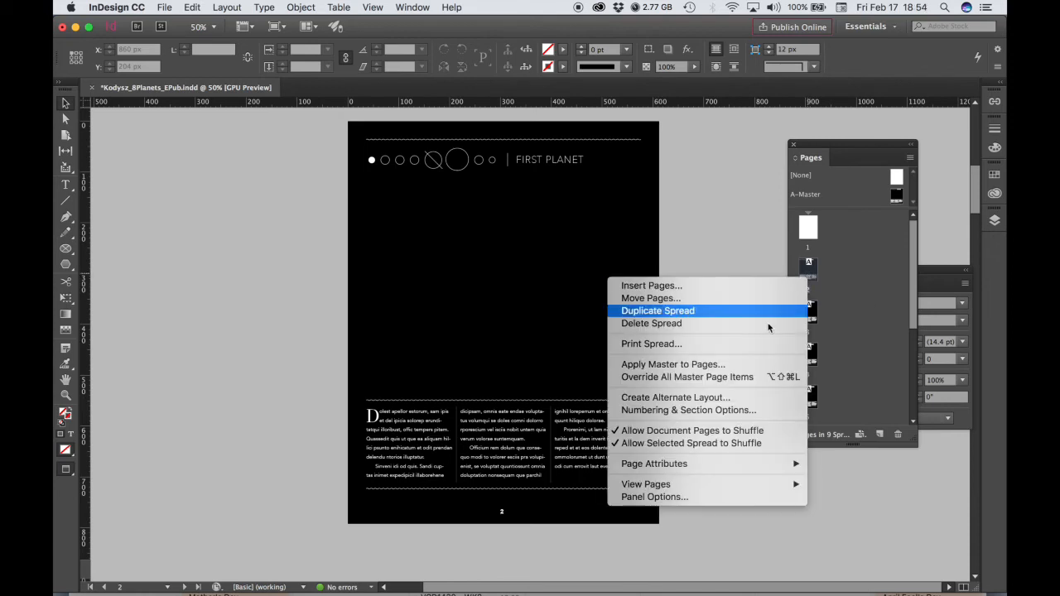
pyautogui.click(705, 410)
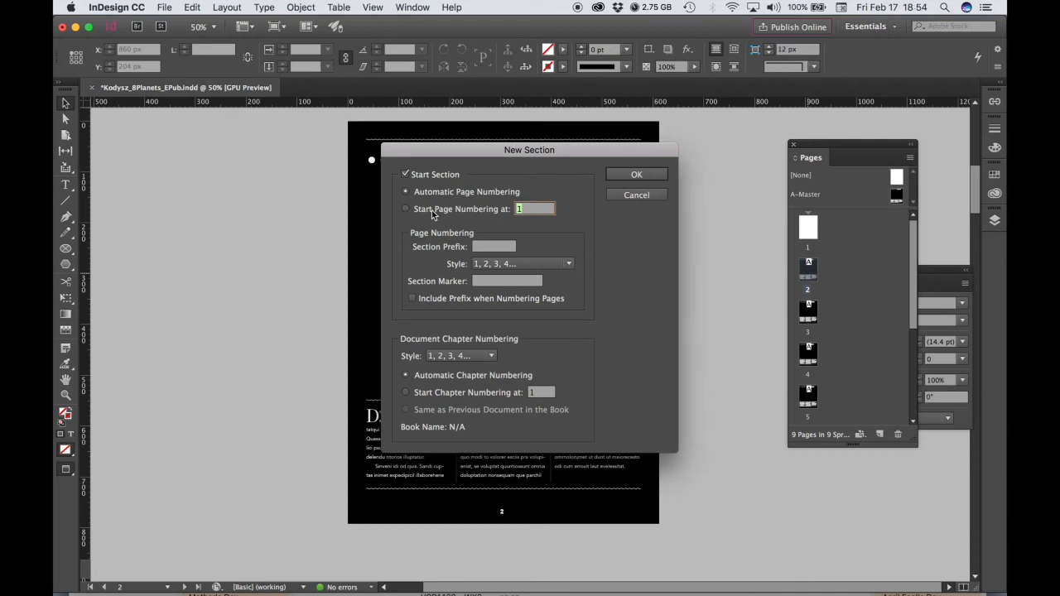
pyautogui.click(406, 210)
pyautogui.click(633, 177)
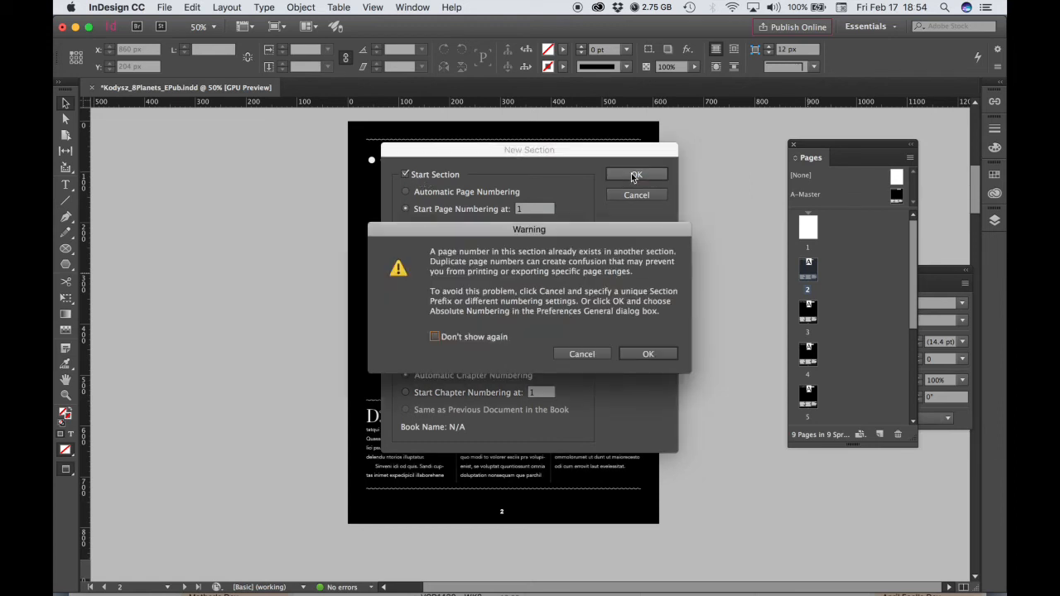
pyautogui.click(649, 355)
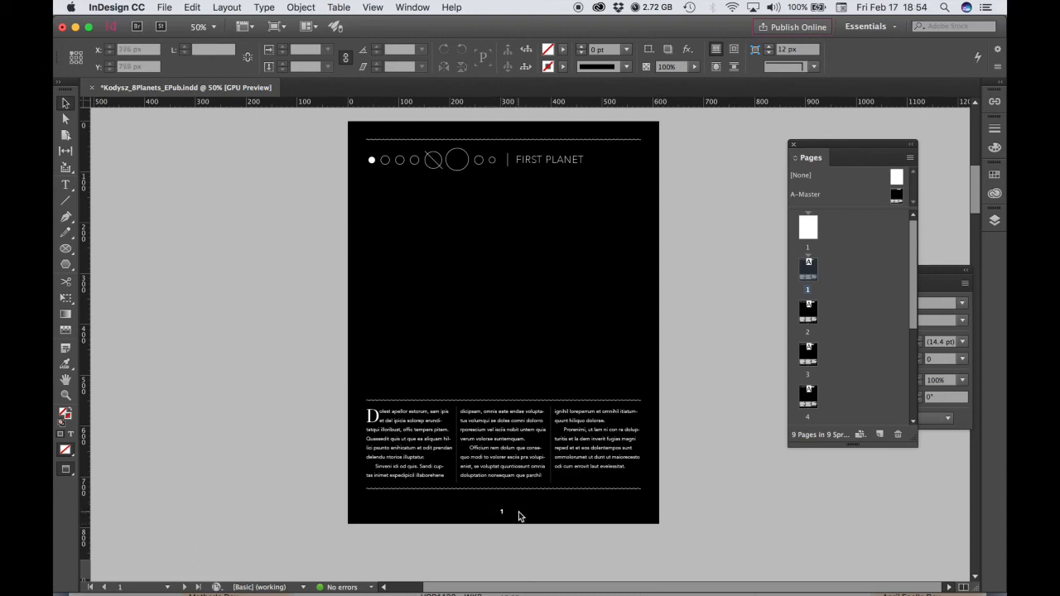
# - Check the page numbers on the second, third and eighth planet pages, the blank front page and the first planet page
pyautogui.click(811, 320)
pyautogui.doubleClick(811, 320)
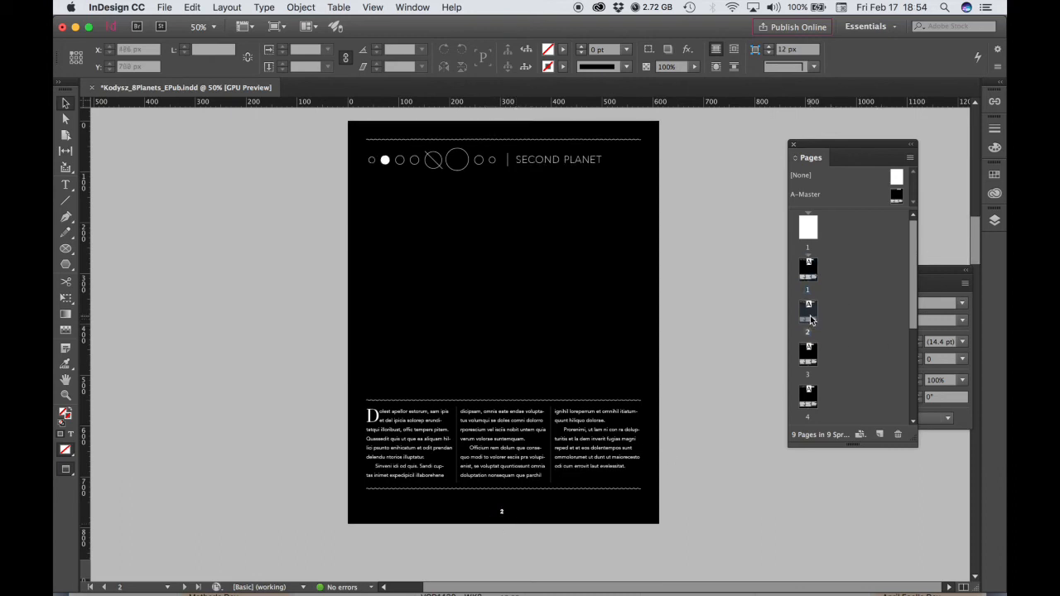
pyautogui.doubleClick(811, 358)
pyautogui.scroll(-4, 810, 373)
pyautogui.doubleClick(808, 393)
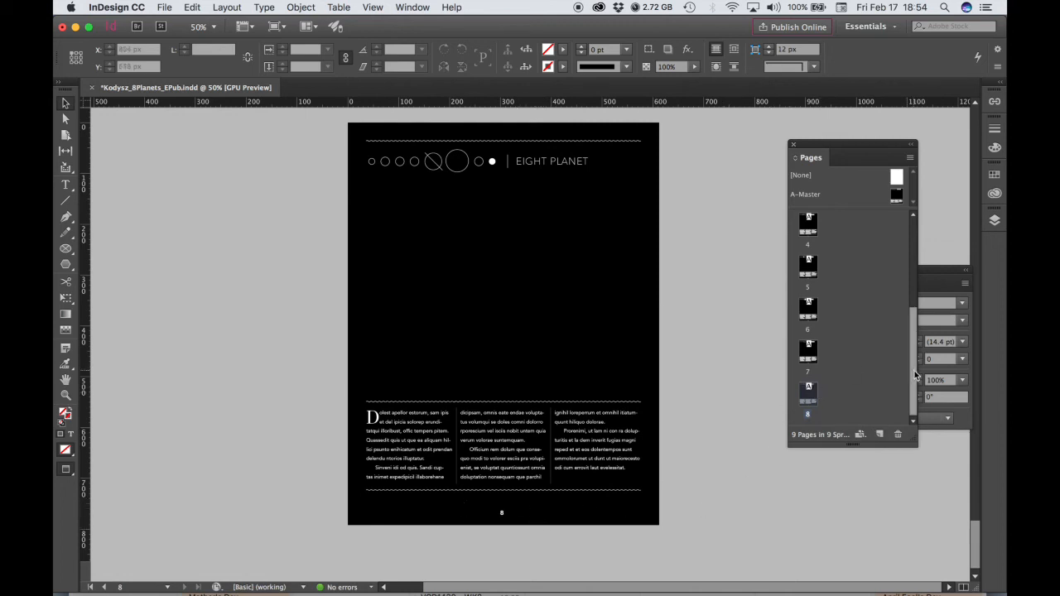
pyautogui.moveTo(914, 351); pyautogui.dragTo(917, 243)
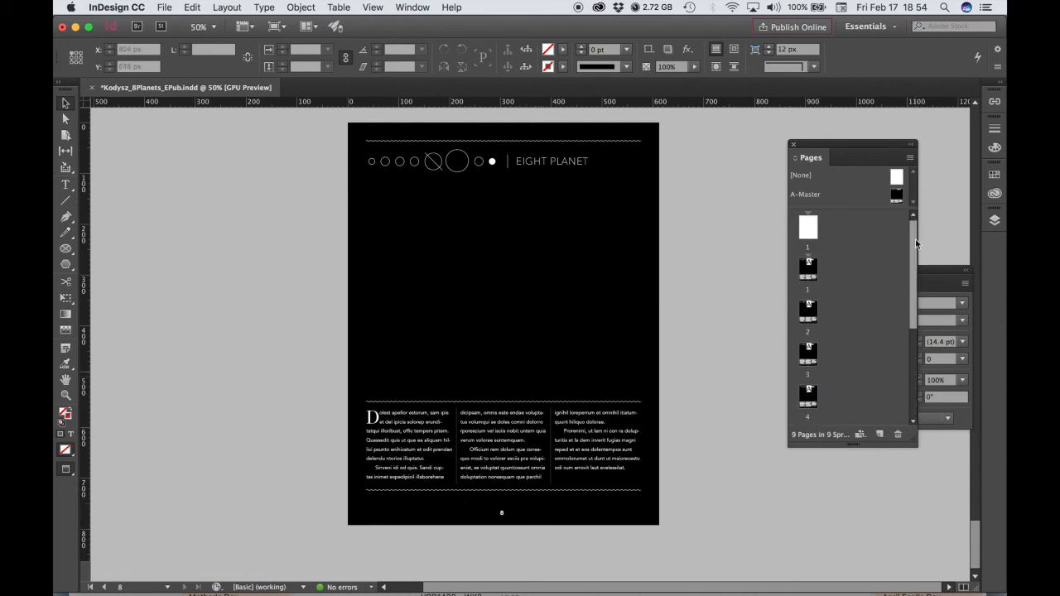
pyautogui.doubleClick(807, 273)
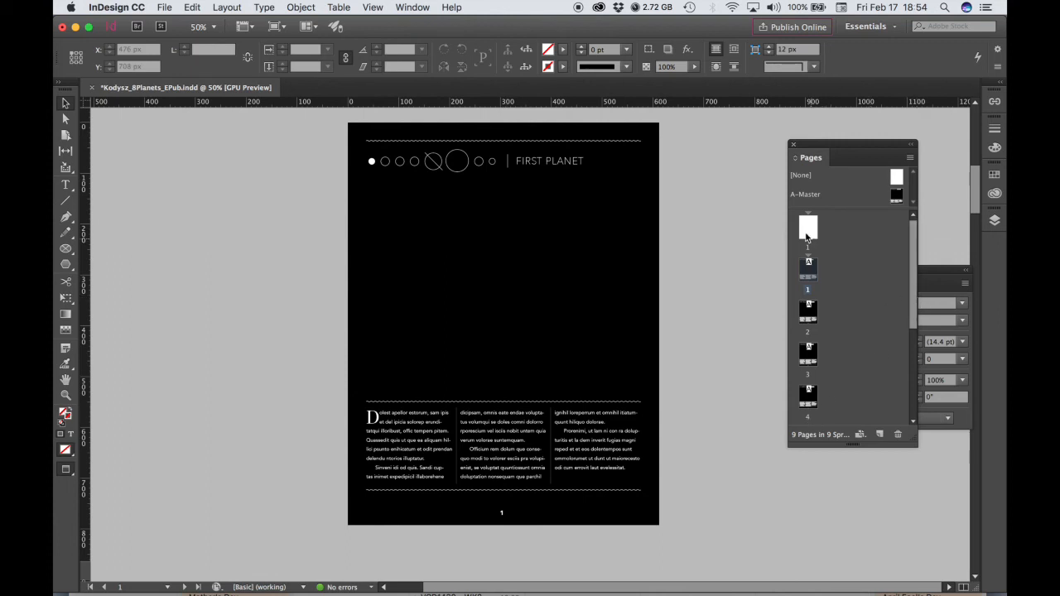
pyautogui.click(808, 237)
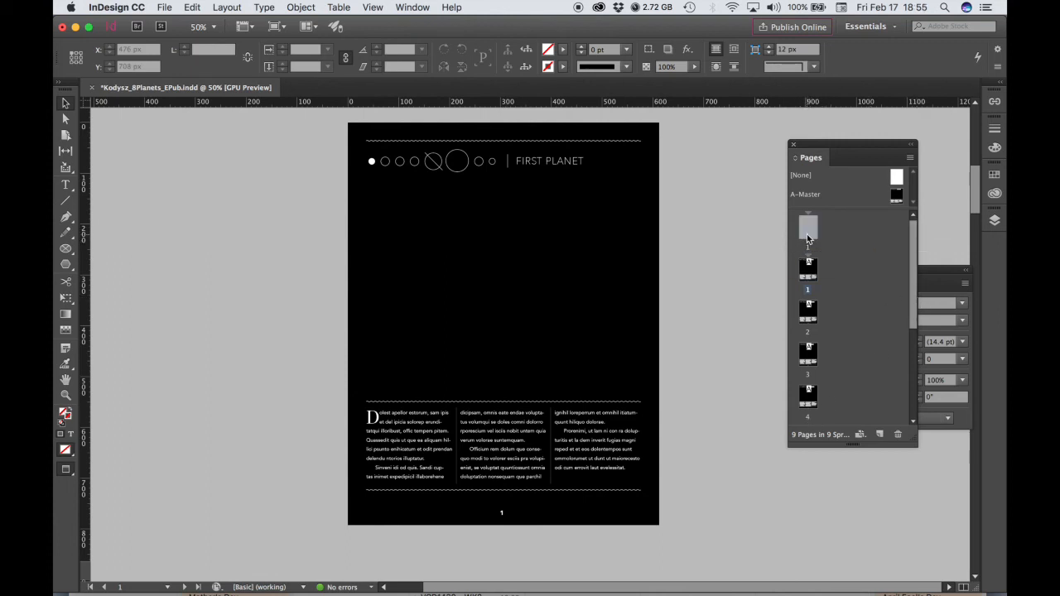
pyautogui.doubleClick(808, 238)
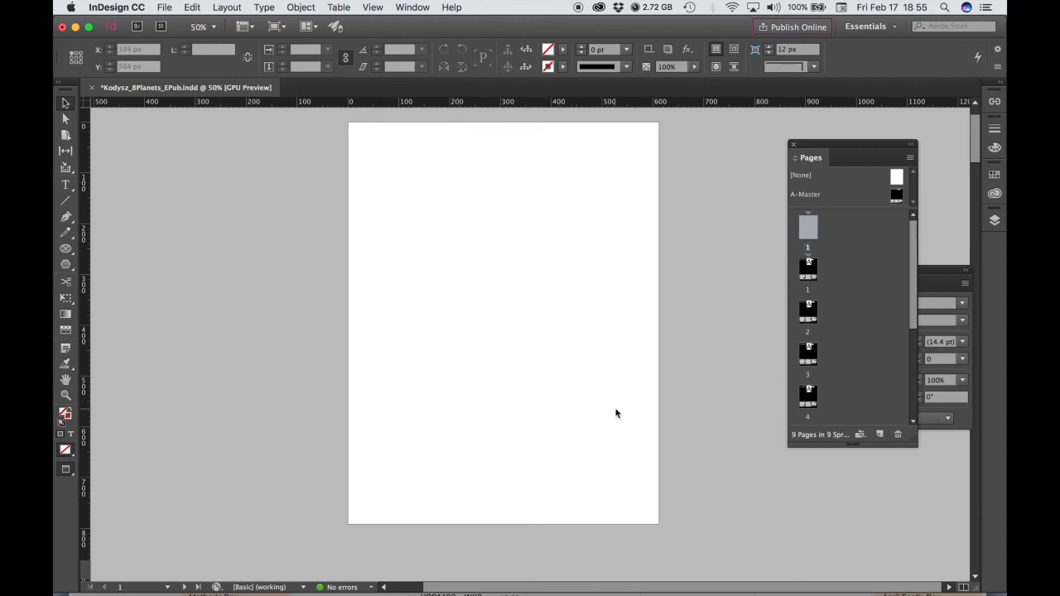
pyautogui.doubleClick(807, 273)
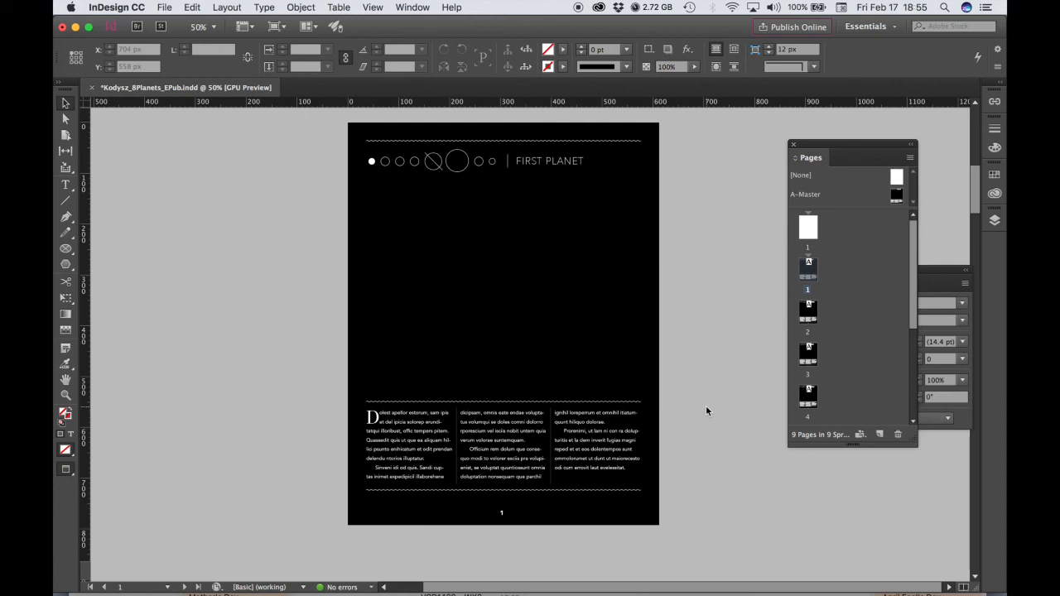